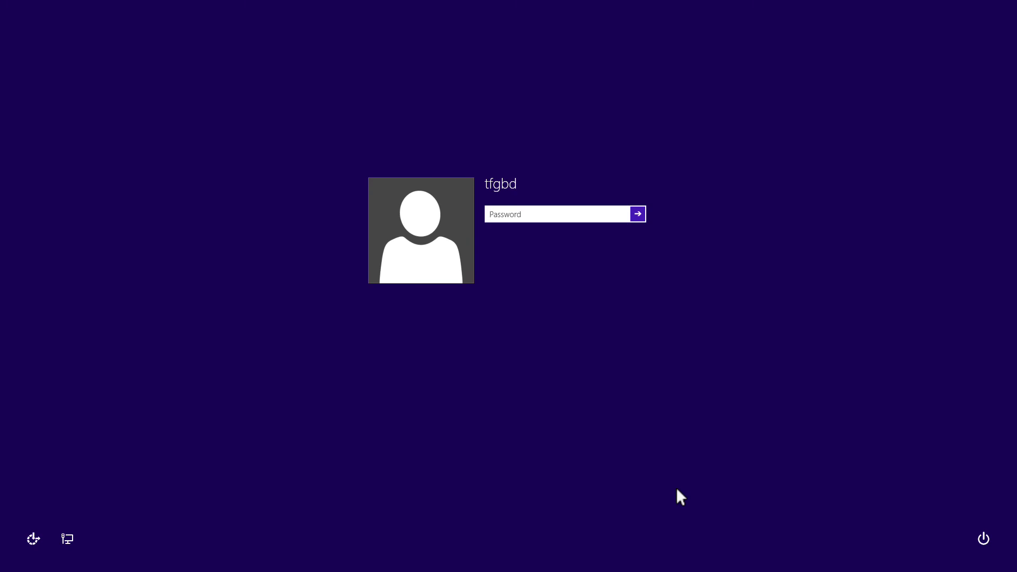
Switch to RD Client Beta and open the localhost:5555 connection whose preview shows a command prompt on an orange desktop
key(alt+Tab)
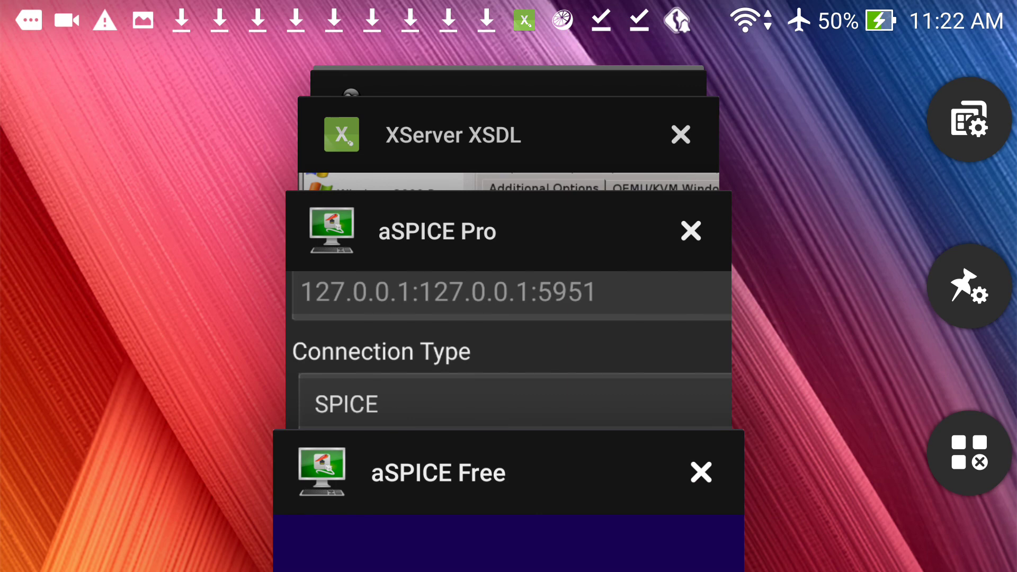
scroll(508, 318, up, 3)
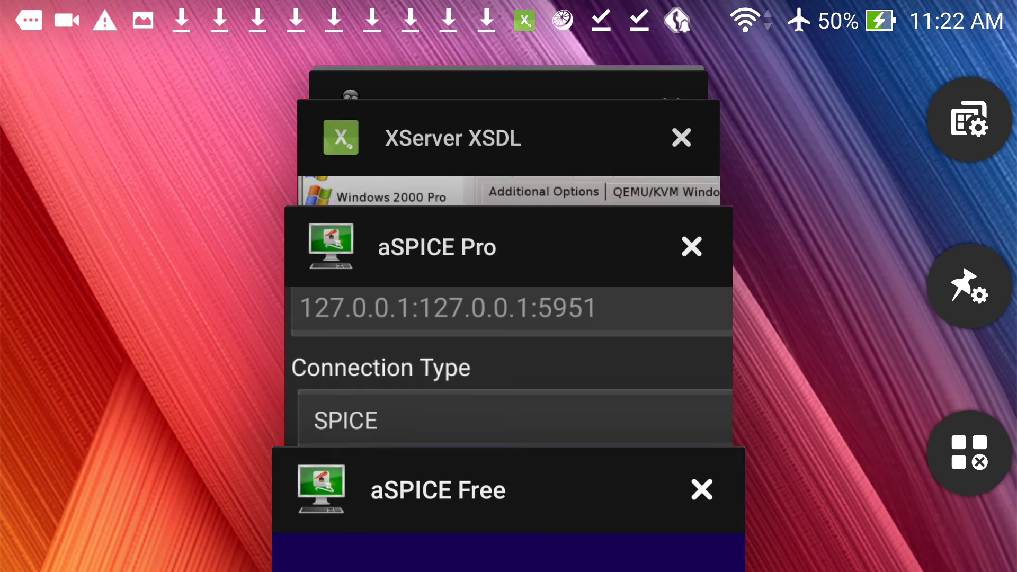
scroll(509, 318, up, 5)
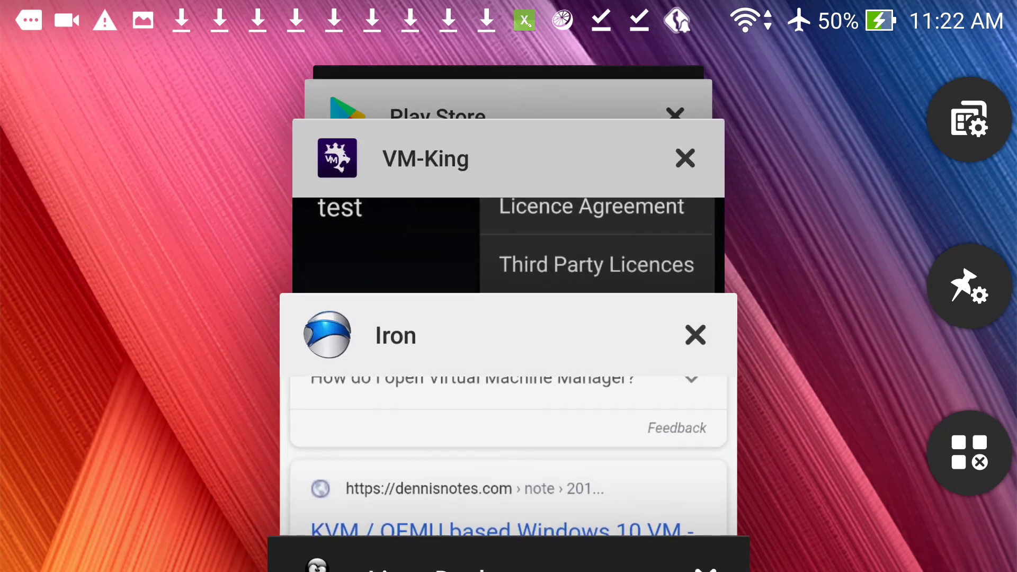
scroll(508, 317, down, 5)
scroll(509, 317, down, 5)
scroll(508, 317, up, 3)
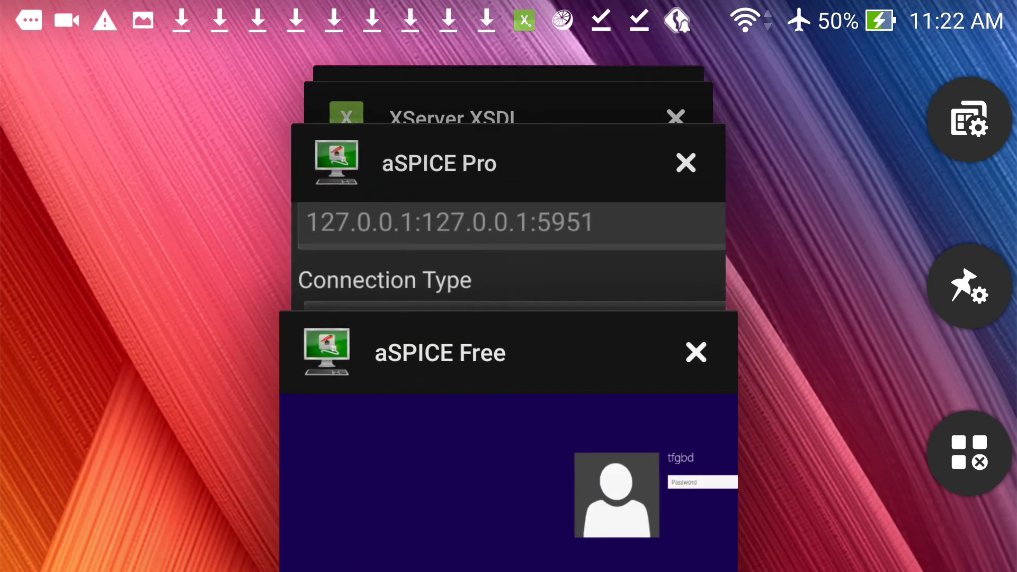
scroll(508, 317, down, 3)
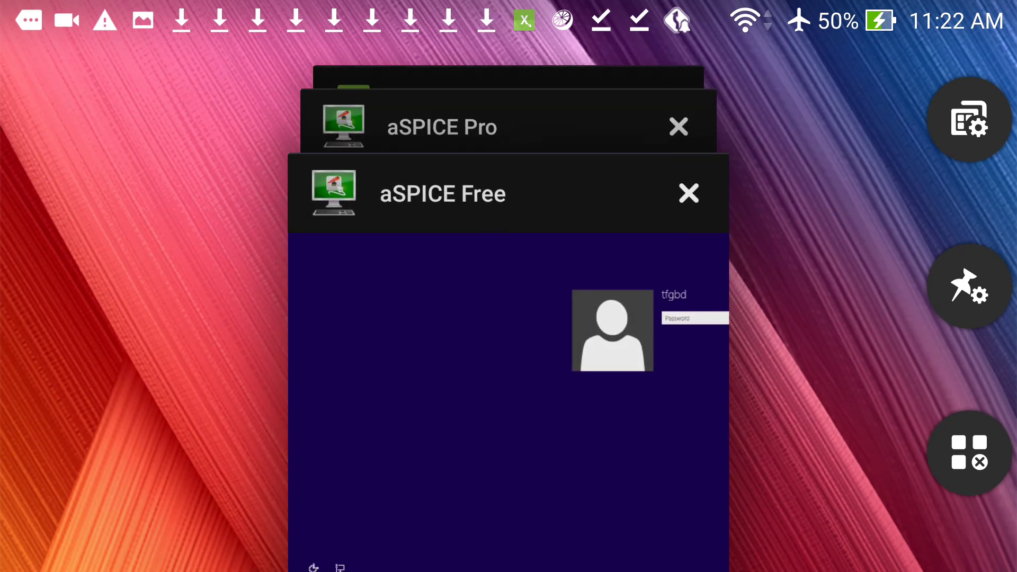
scroll(509, 318, up, 3)
scroll(509, 318, down, 3)
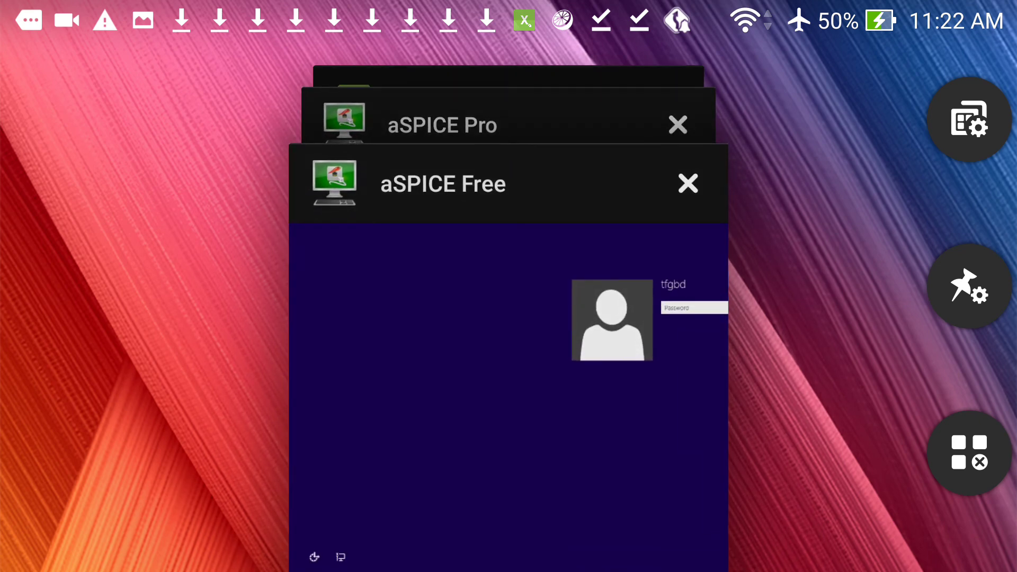
scroll(509, 318, up, 3)
scroll(508, 318, up, 5)
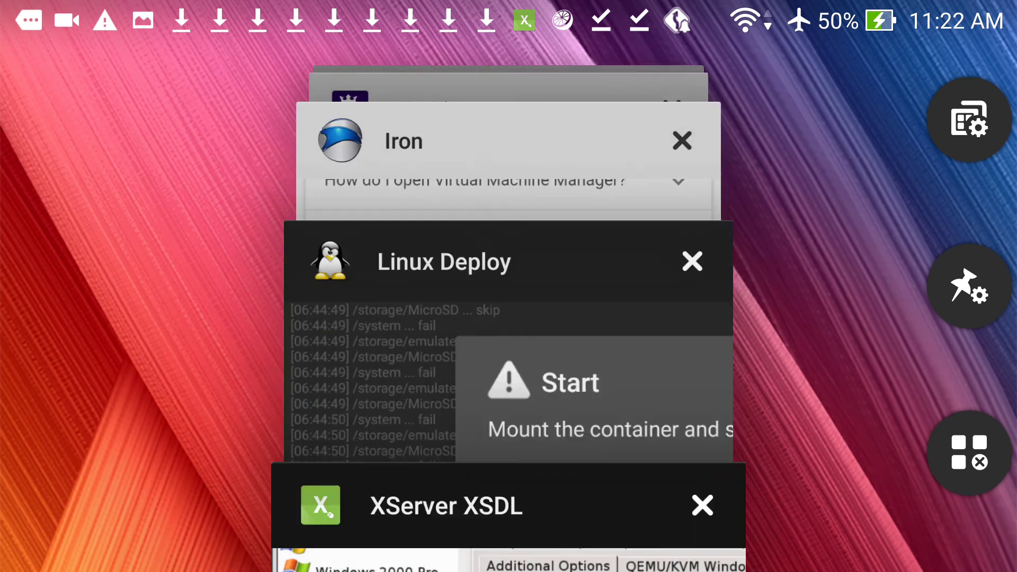
scroll(509, 318, up, 5)
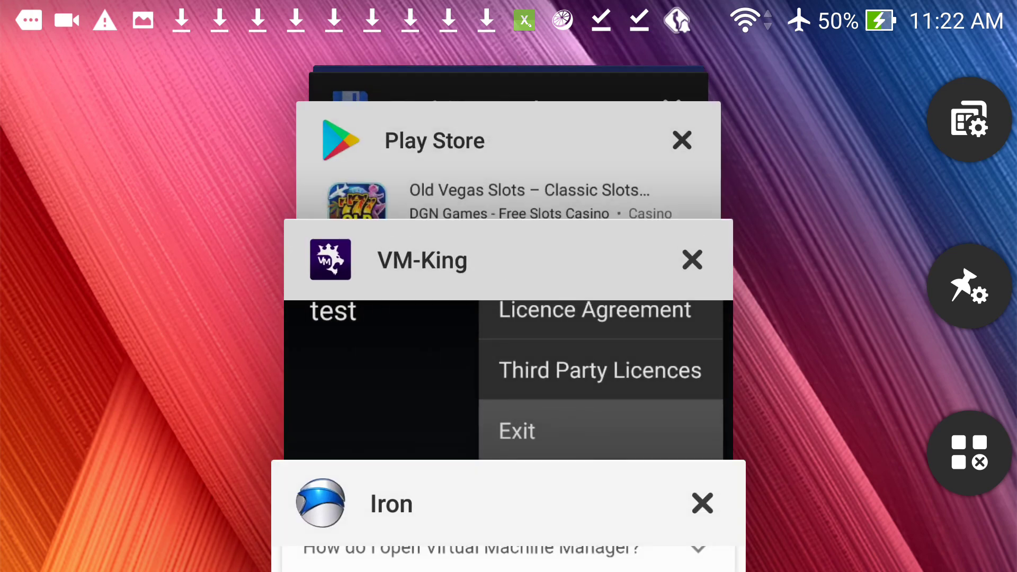
scroll(508, 318, up, 2)
scroll(509, 318, up, 5)
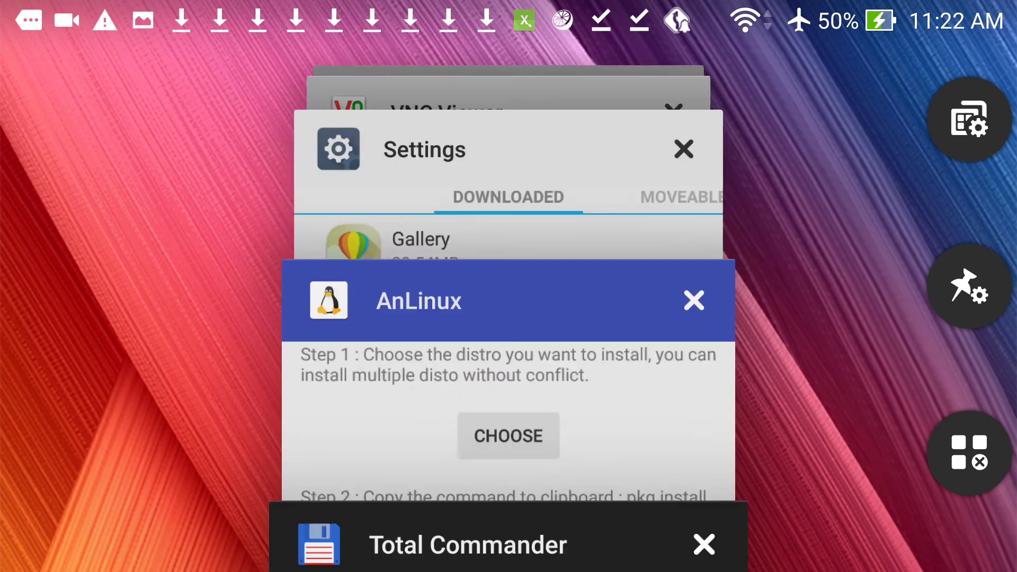
scroll(508, 318, up, 5)
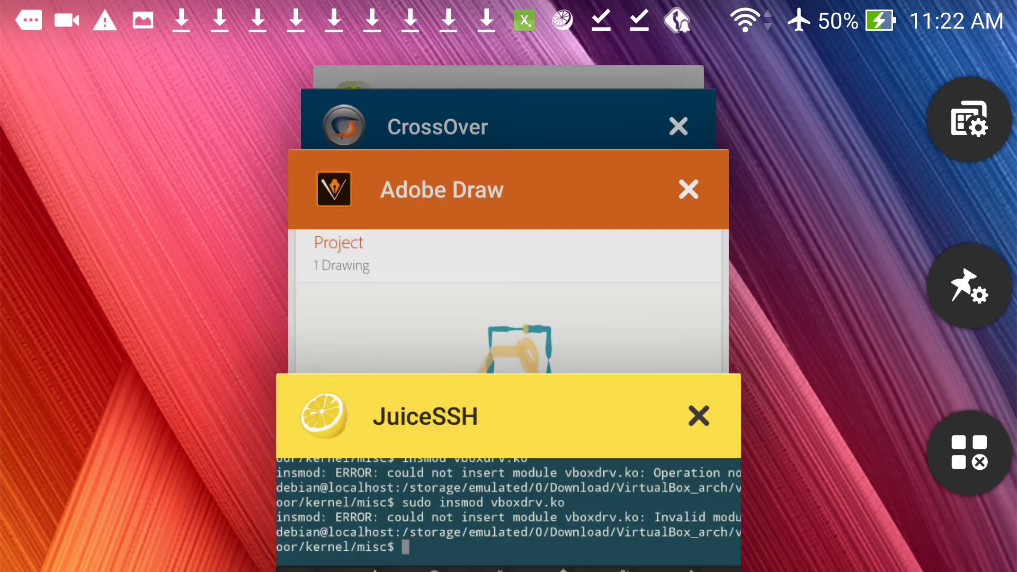
scroll(508, 318, up, 5)
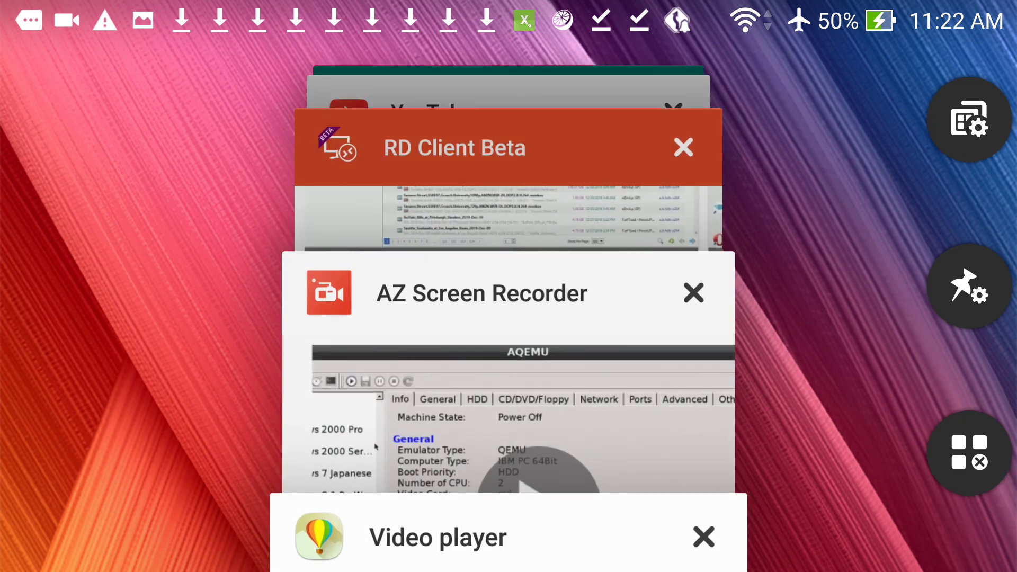
click(508, 217)
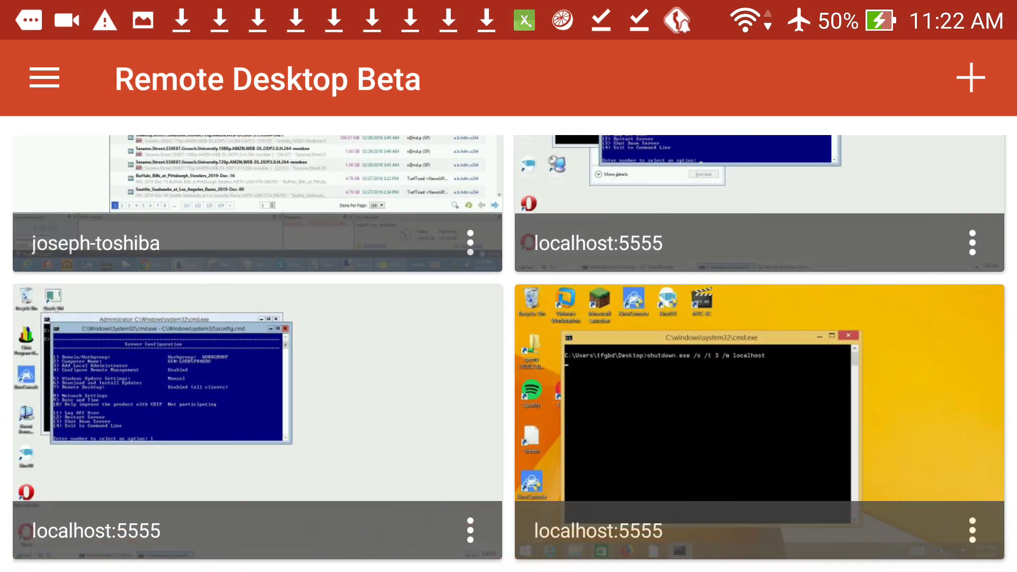
click(757, 413)
Switch back to the aSPICE Free session and bring up the Windows sign-in screen
key(alt+Tab)
key(alt+Tab)
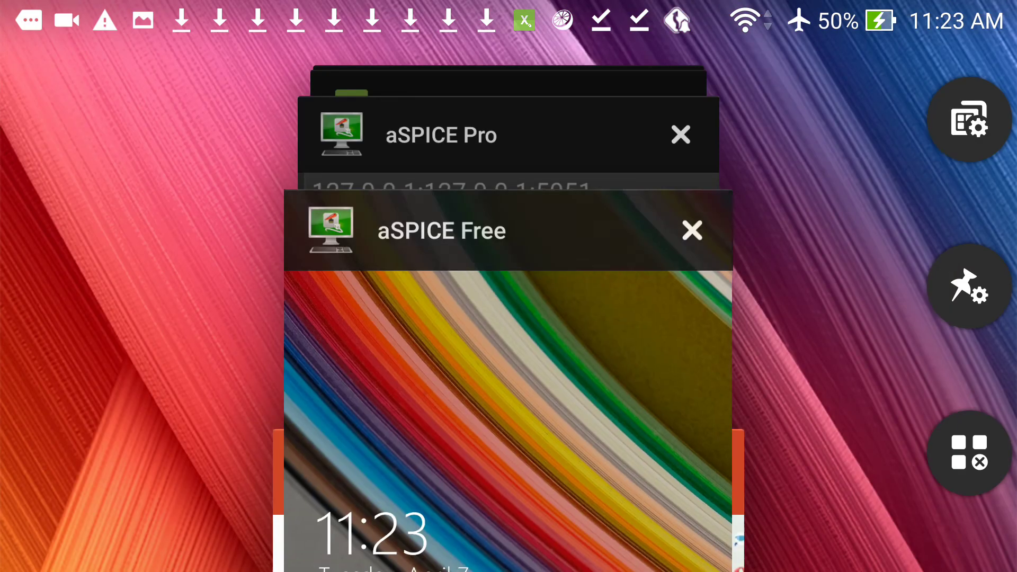
click(677, 482)
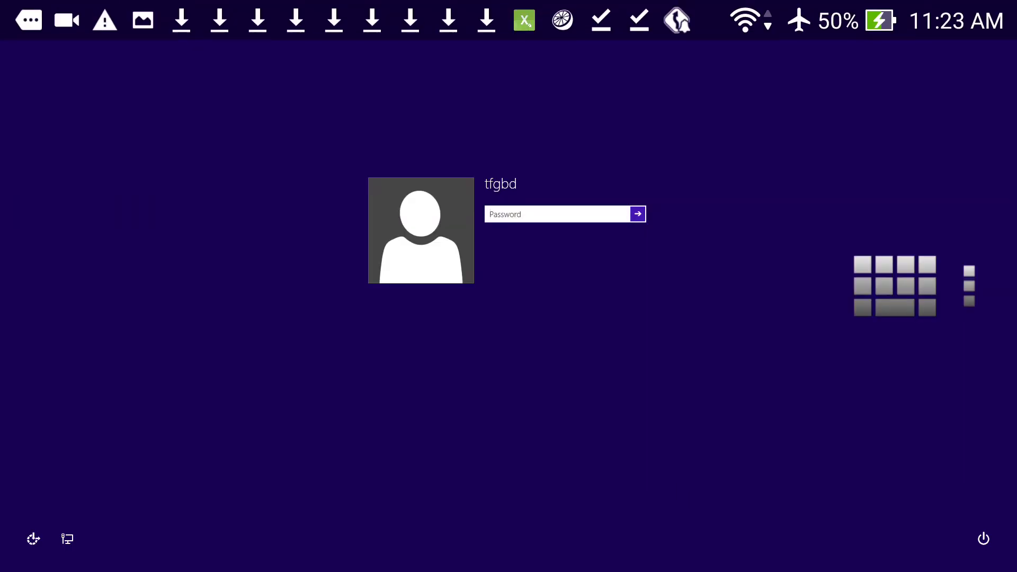
Try to sign in to Windows by pasting the account password into the Password field, and acknowledge the response
drag(509, 2, 508, 371)
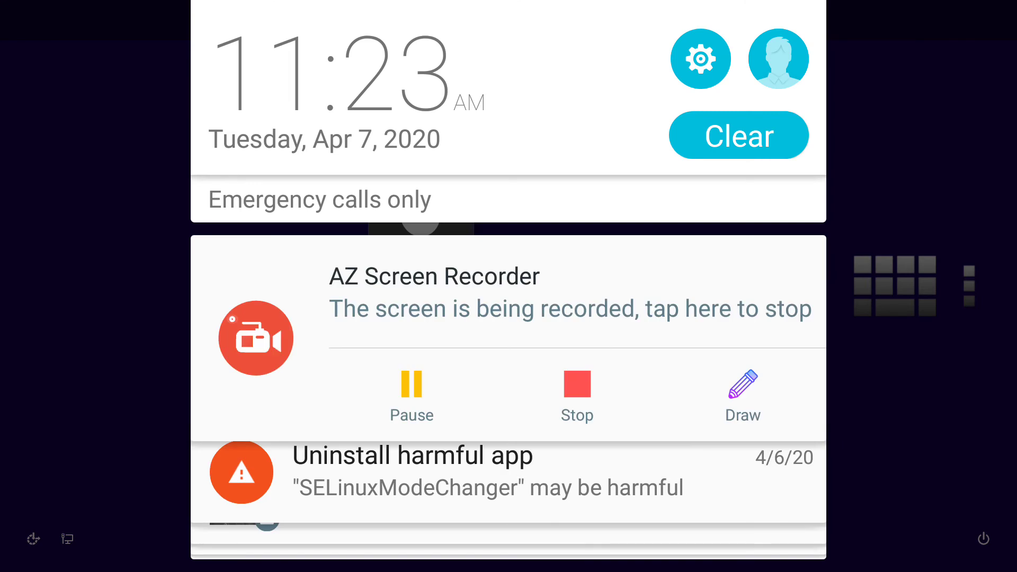
click(698, 450)
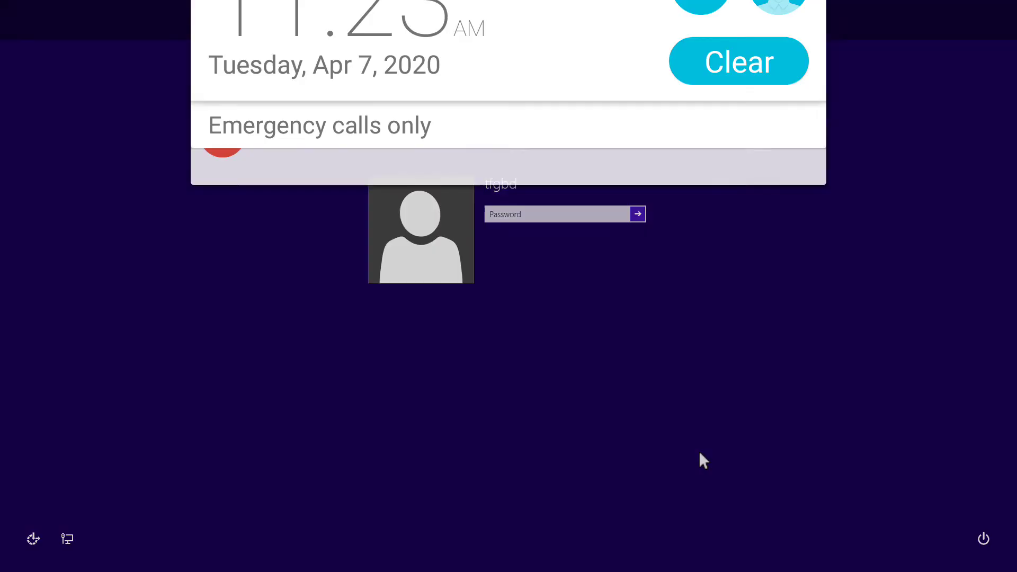
key(ctrl+v)
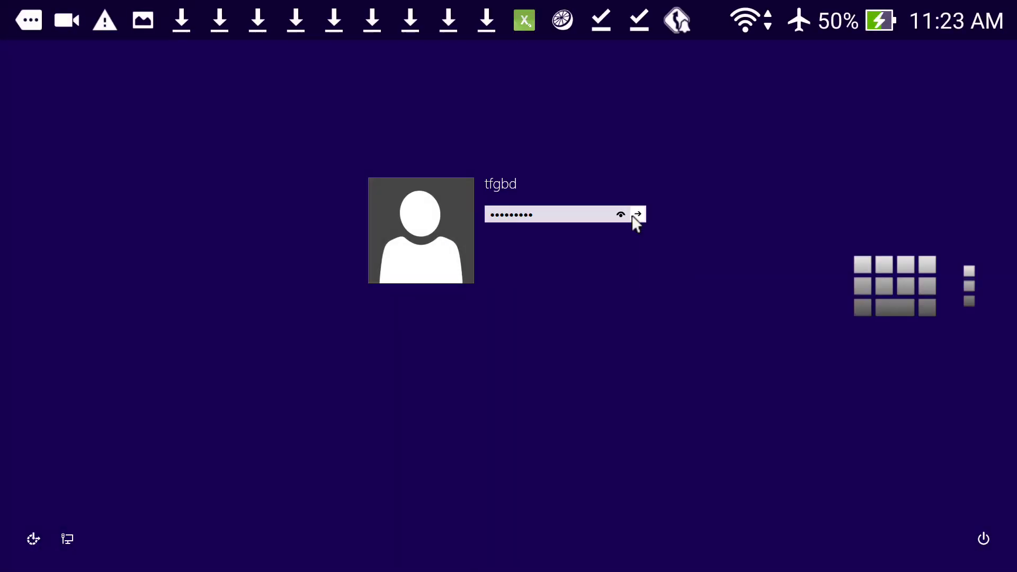
click(633, 215)
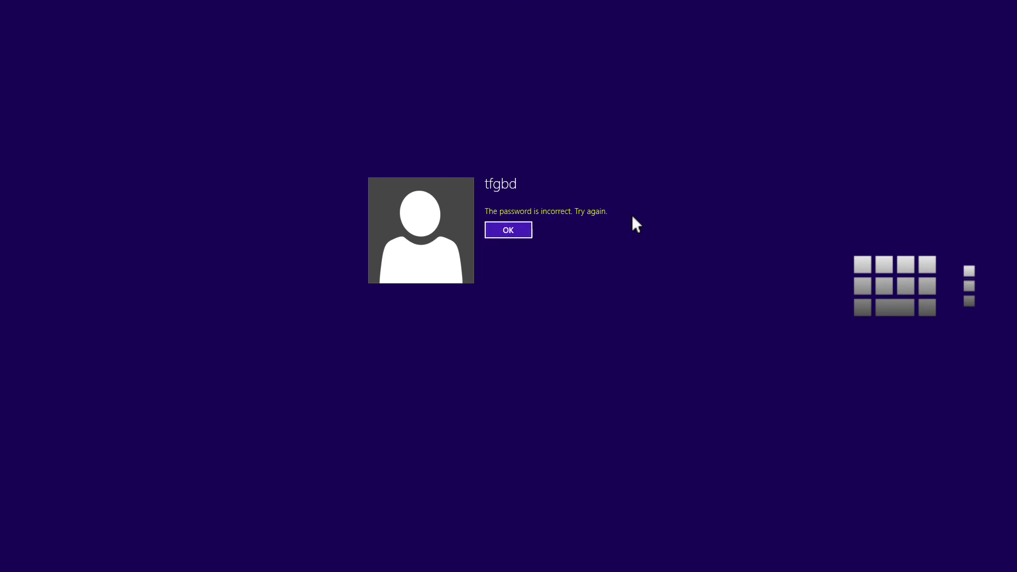
click(507, 230)
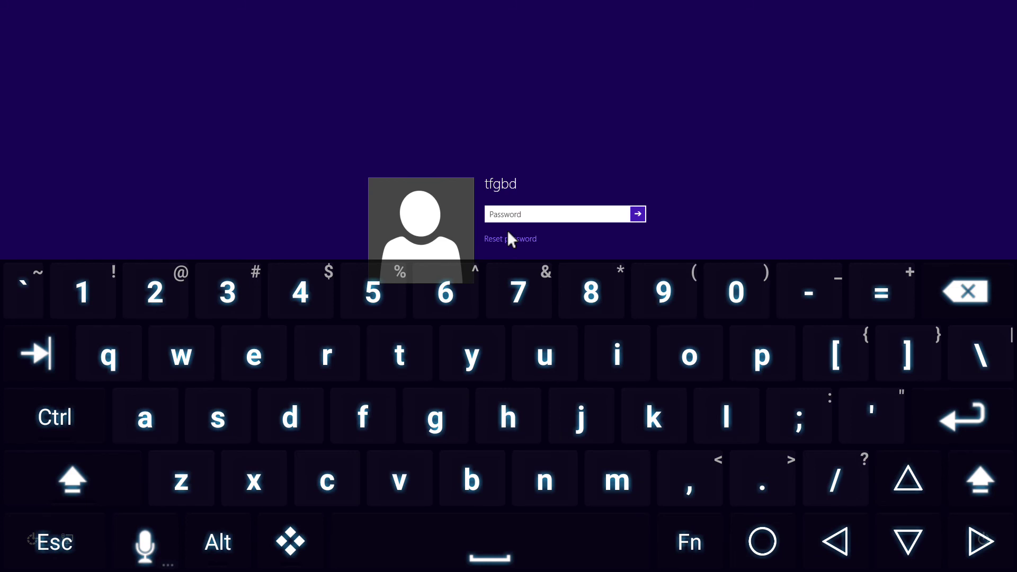
Enter the account password in the Password field and sign in to Windows
text(p)
key(Return)
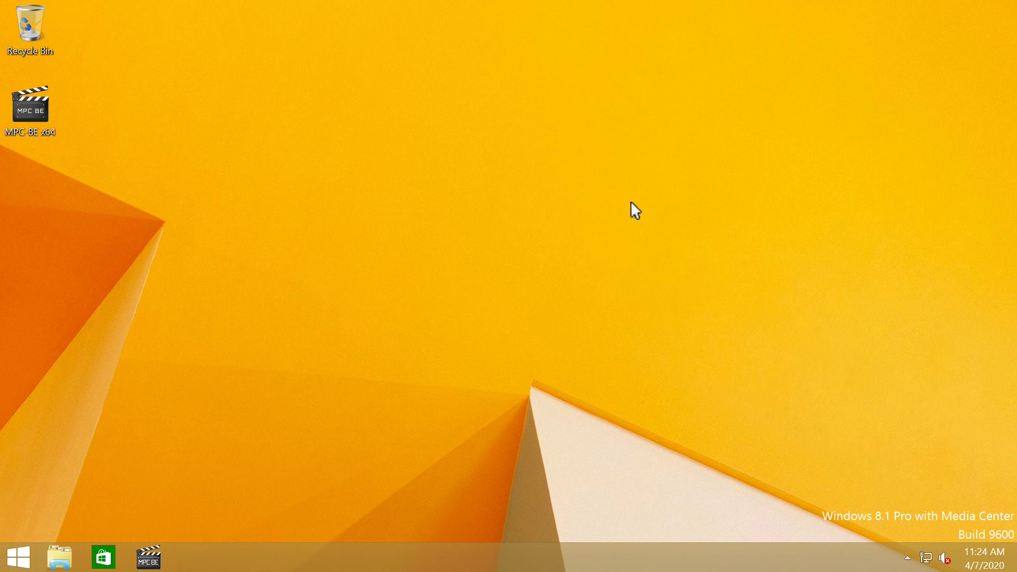
Show the full list of installed apps and start Paint
click(18, 564)
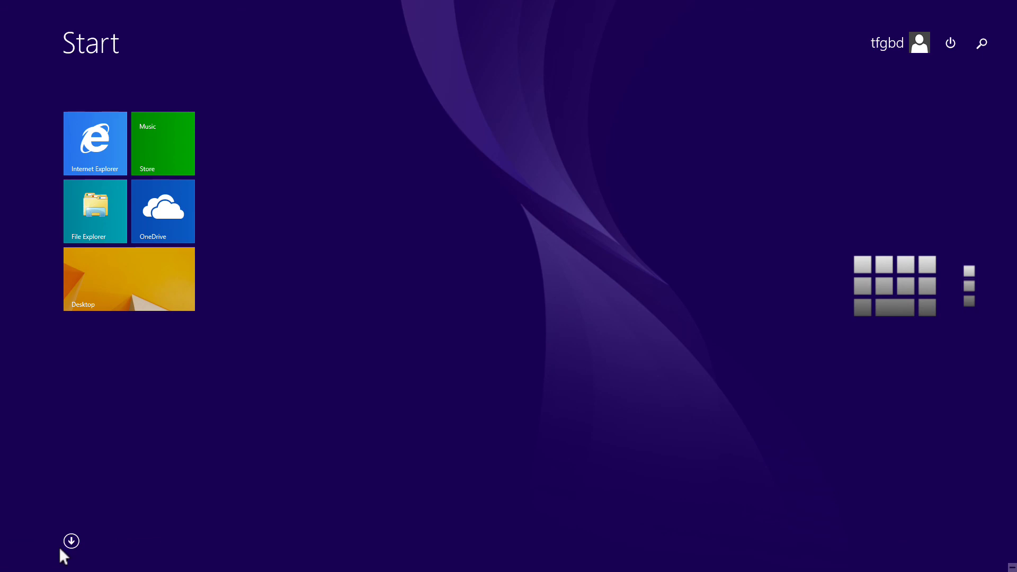
click(77, 547)
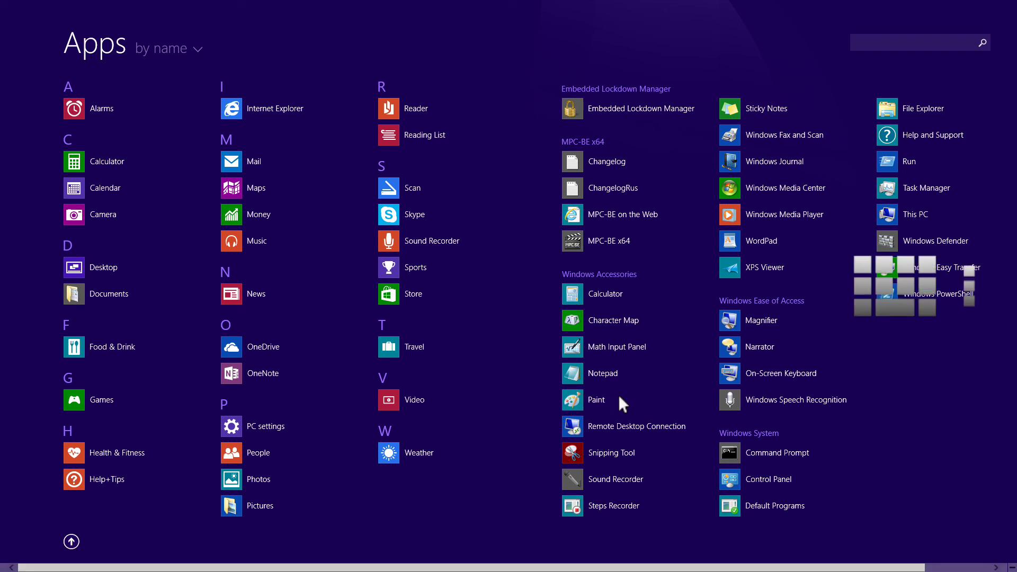
key(super)
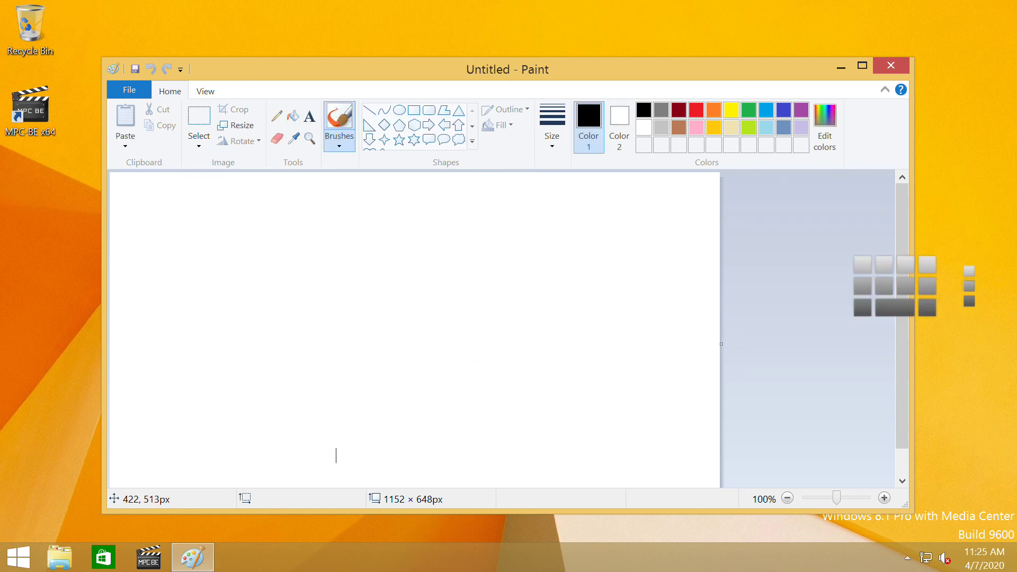
Brush freehand black lines and loops on the canvas, and add overlapping red circles over their upper-right part
drag(256, 357, 333, 443)
drag(316, 241, 430, 234)
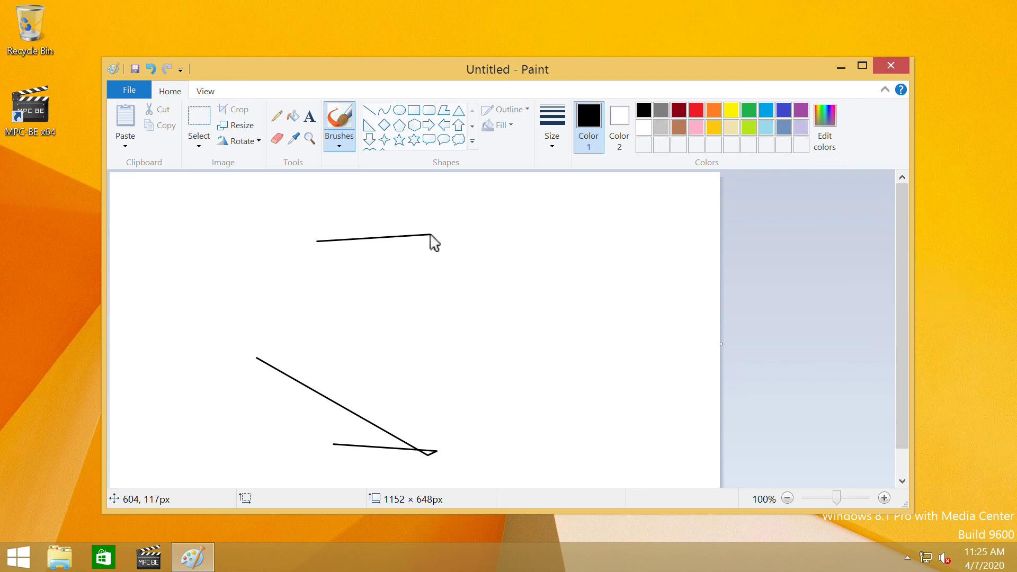
mouse_move(471, 215)
mouse_down()
mouse_move(596, 359)
mouse_move(597, 413)
mouse_move(424, 325)
mouse_move(463, 220)
mouse_move(465, 297)
mouse_move(551, 311)
mouse_move(411, 340)
mouse_move(555, 322)
mouse_up()
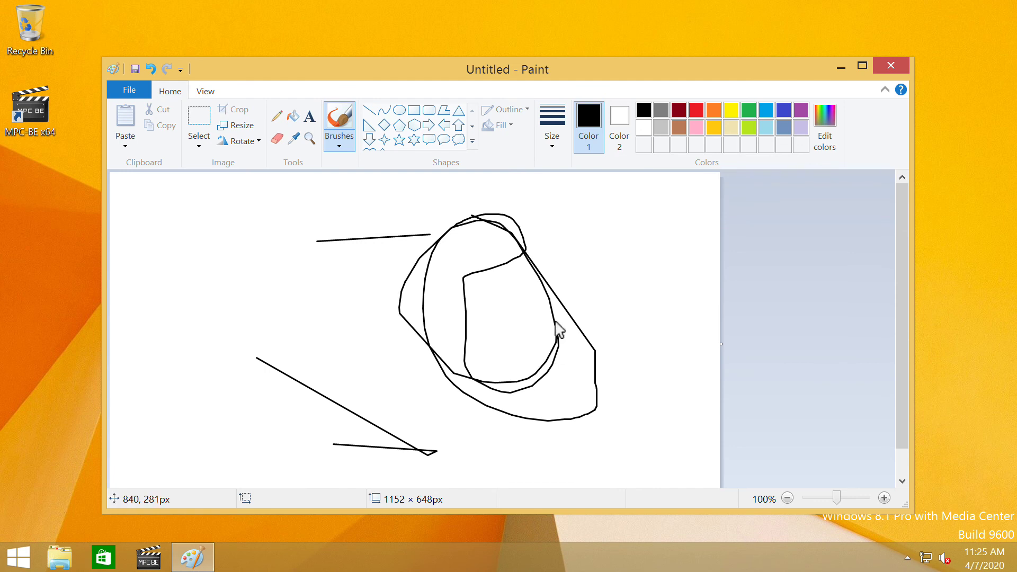
click(699, 109)
mouse_move(546, 194)
mouse_down()
mouse_move(498, 312)
mouse_move(664, 285)
mouse_move(571, 188)
mouse_move(506, 228)
mouse_move(517, 284)
mouse_move(619, 284)
mouse_move(591, 210)
mouse_move(575, 199)
mouse_move(592, 287)
mouse_up()
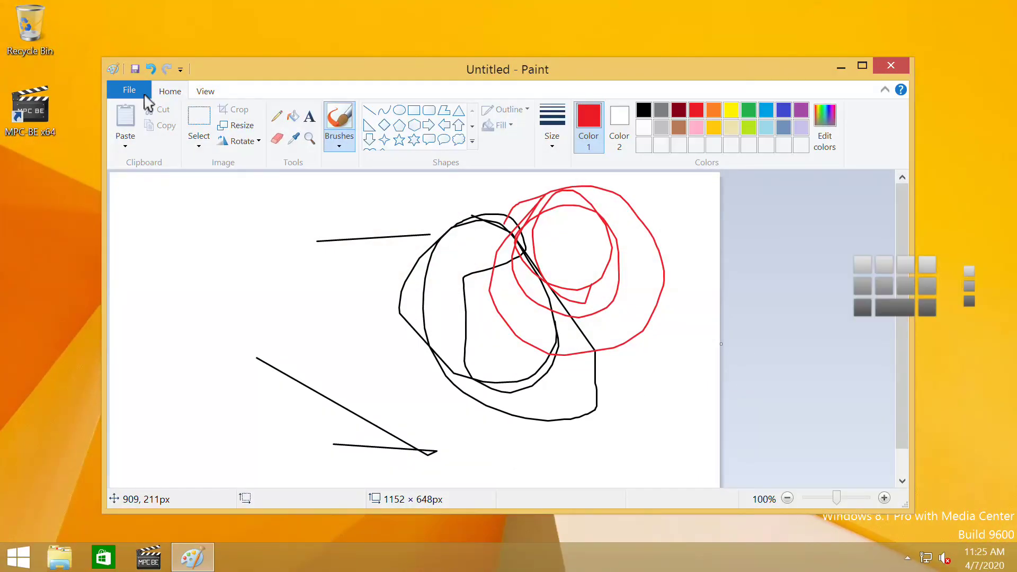
Examine the Windows version and licence details in About Paint, and close the dialog
click(132, 90)
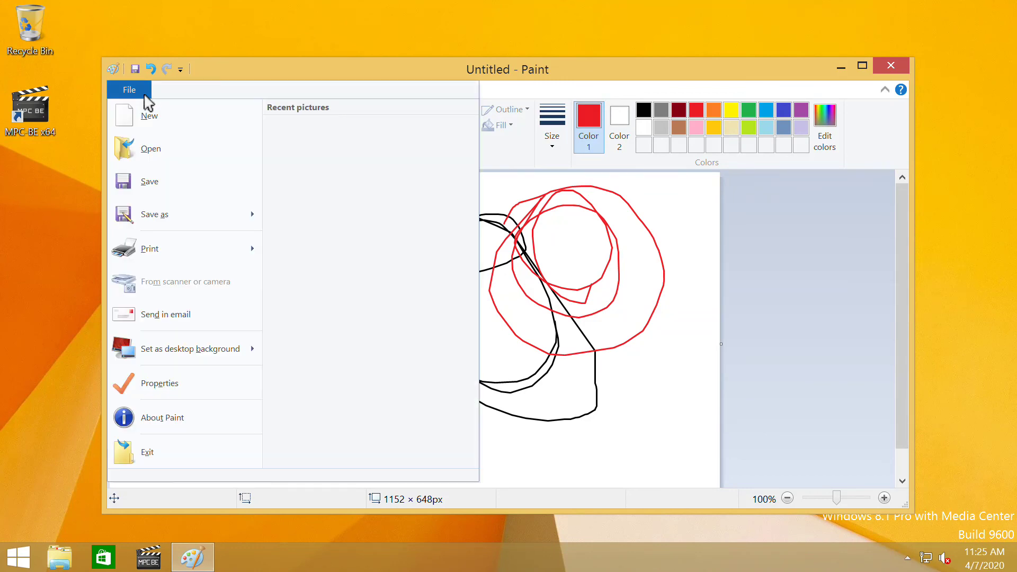
click(219, 426)
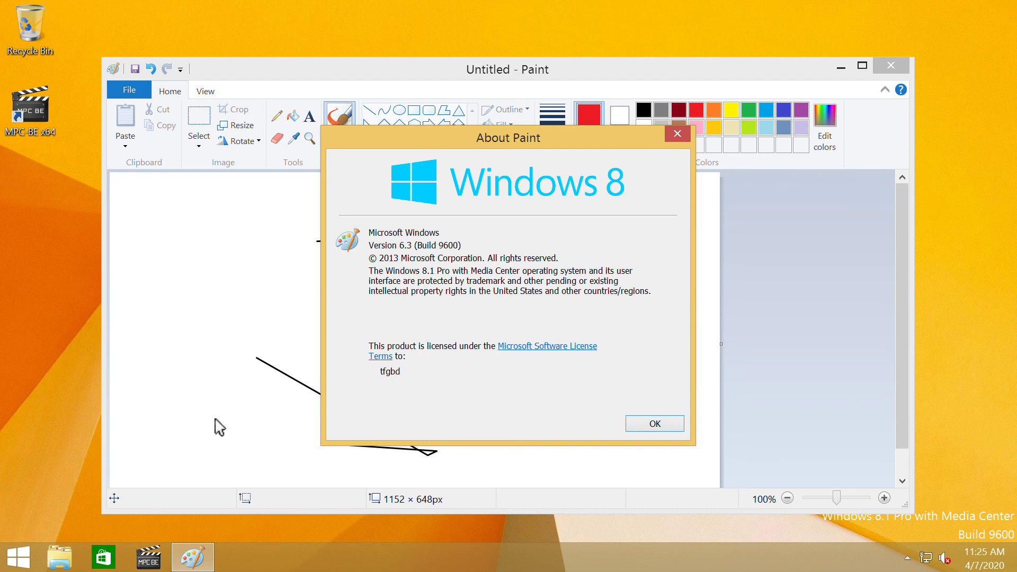
click(660, 424)
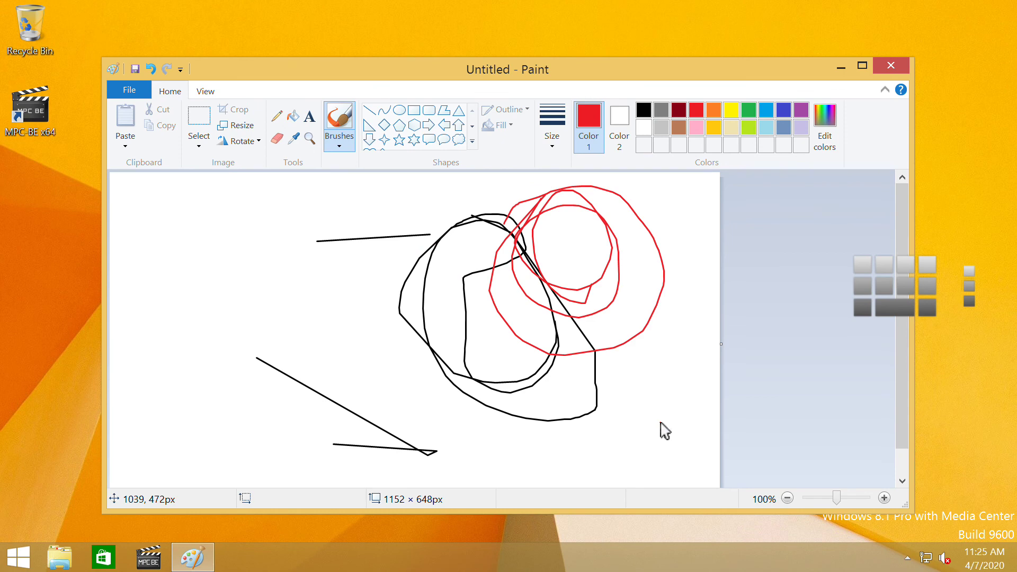
Exit Paint without saving the drawing
click(131, 91)
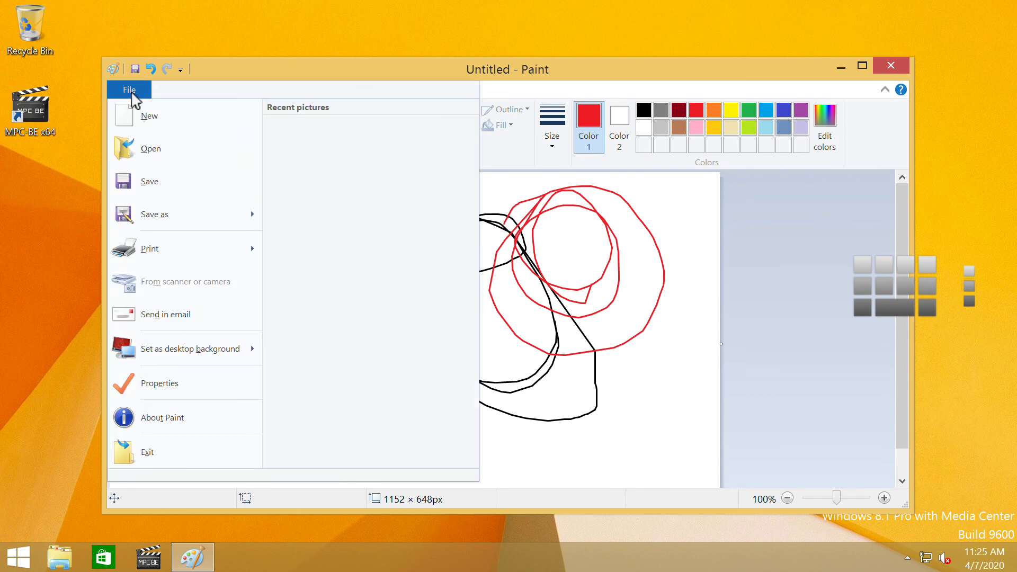
key(Escape)
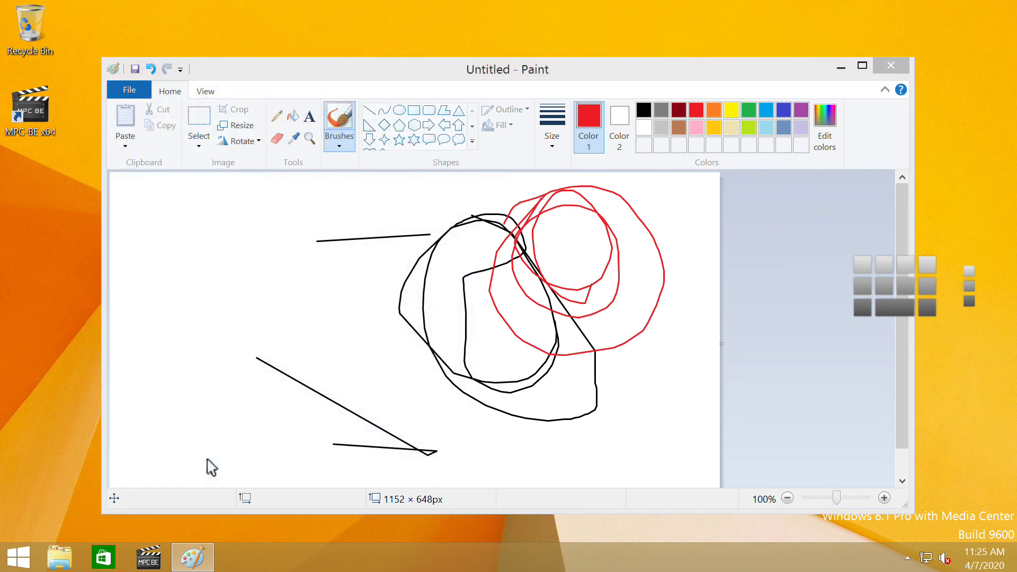
click(595, 292)
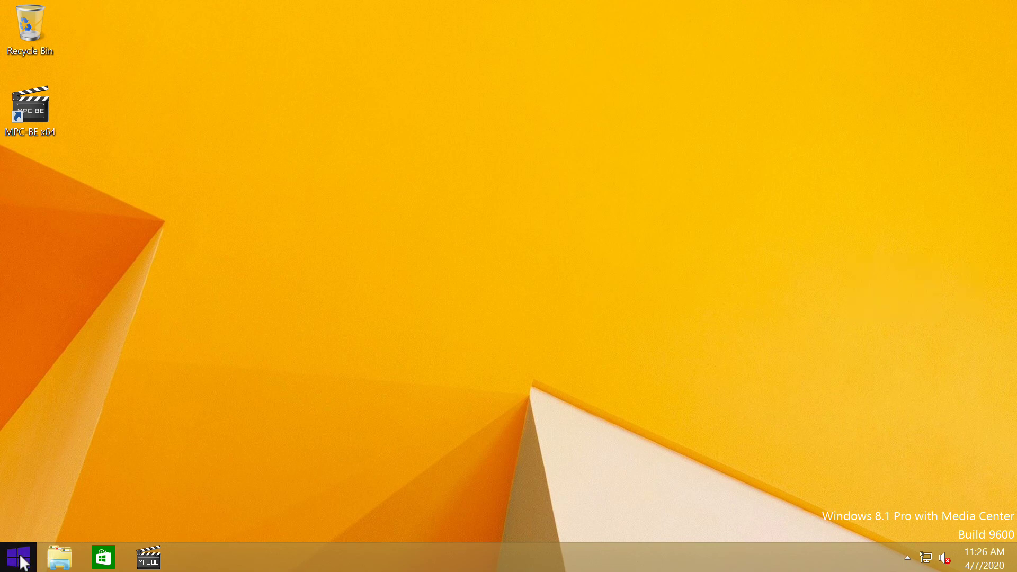
Launch the Windows Store and open the System information window
click(97, 563)
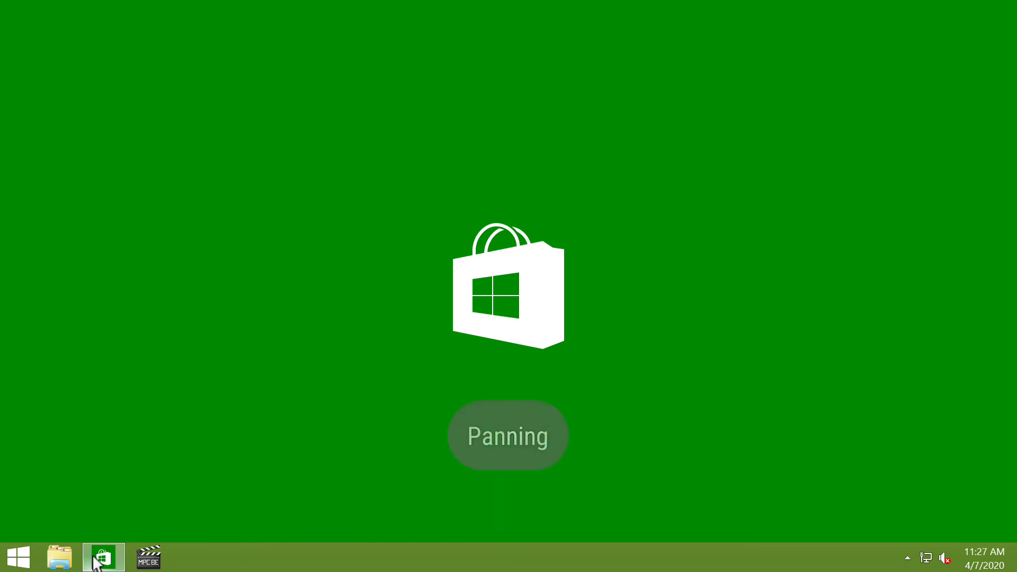
right_click(24, 549)
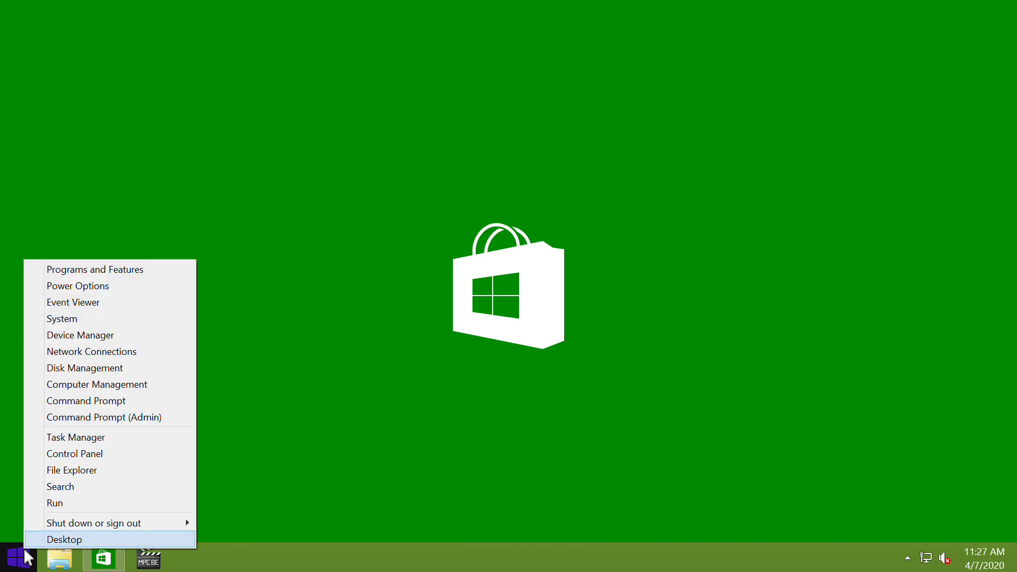
click(142, 318)
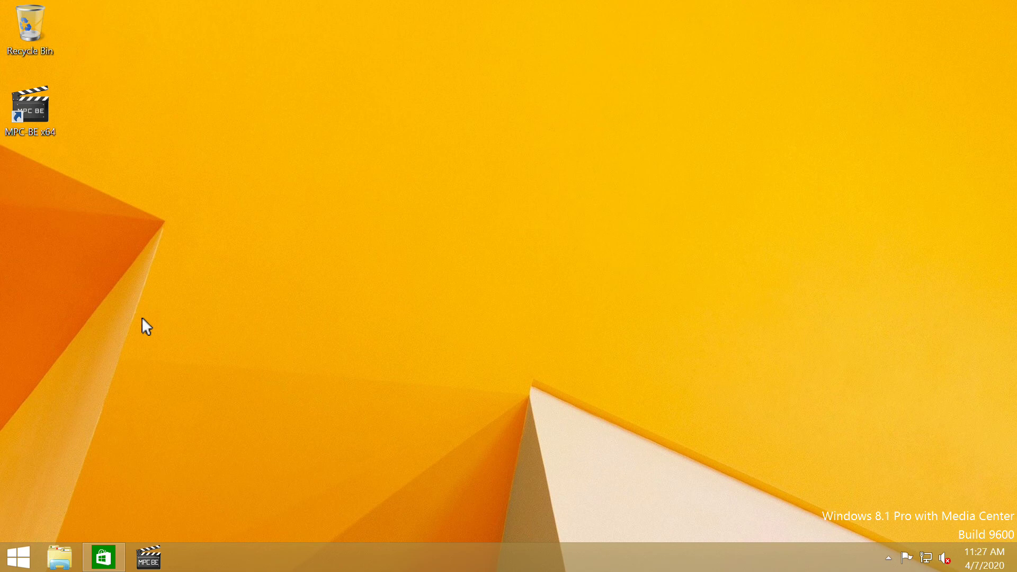
Open the System information window, move it toward the desktop's upper-left area, and enlarge it to show more details
key(super+Pause)
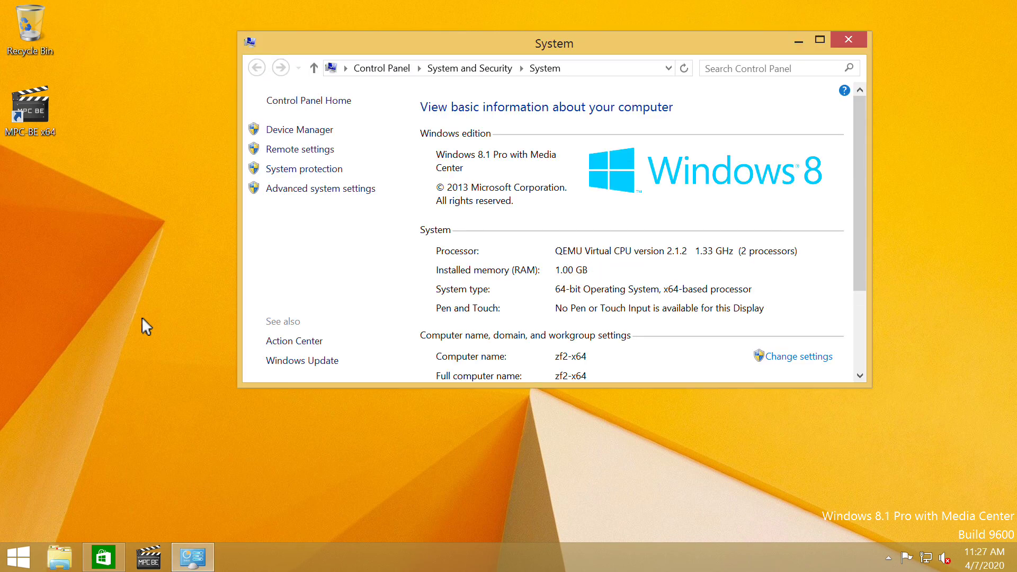
drag(664, 52, 552, 68)
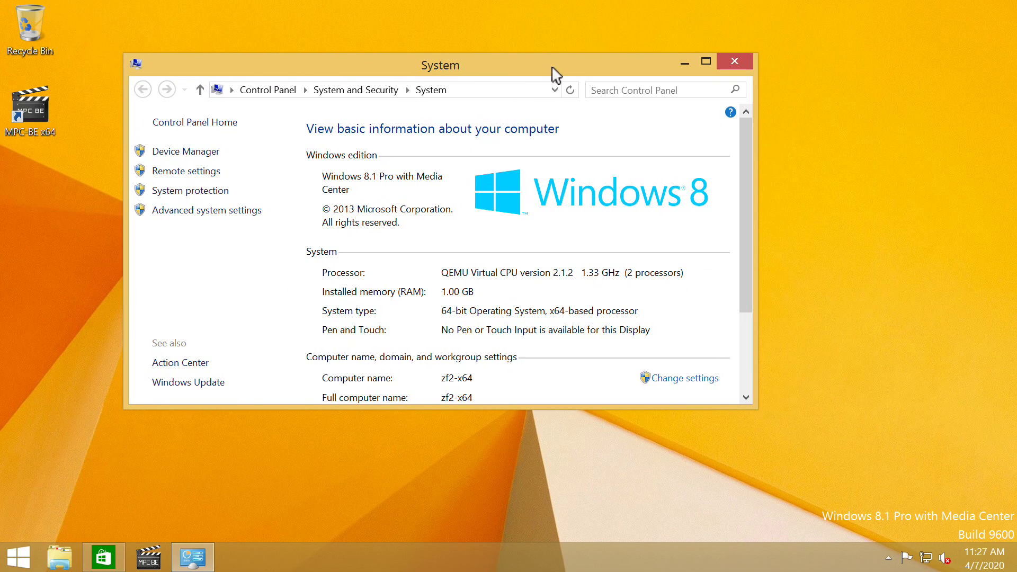
drag(757, 408, 841, 463)
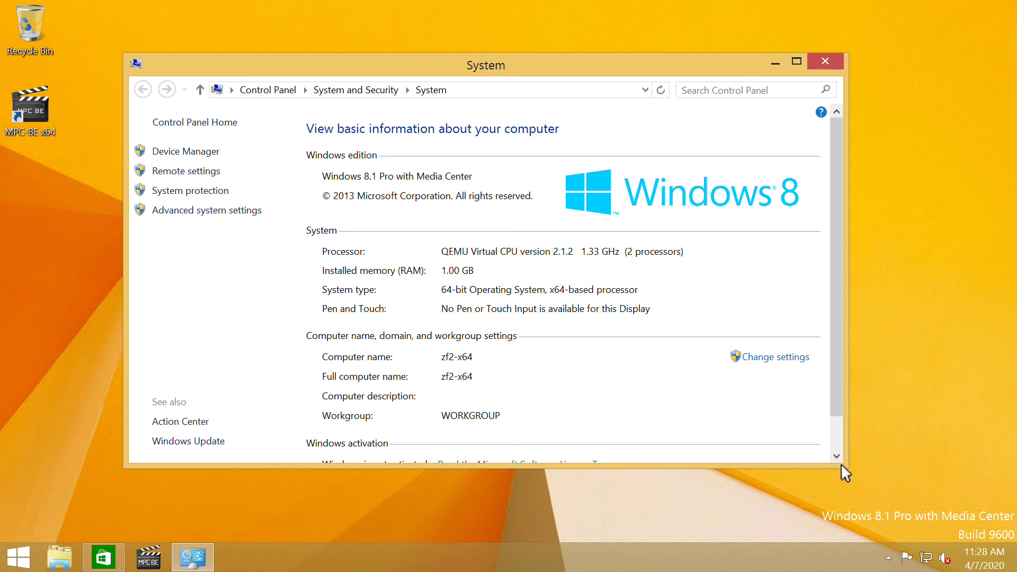
drag(841, 336, 836, 155)
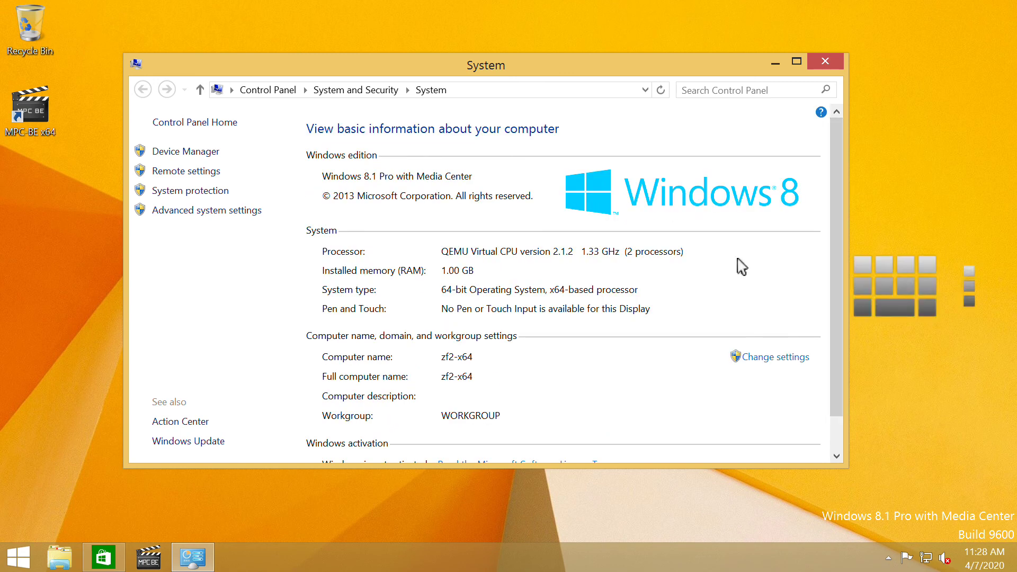
Open Task Manager and expand it to the detailed view
click(630, 570)
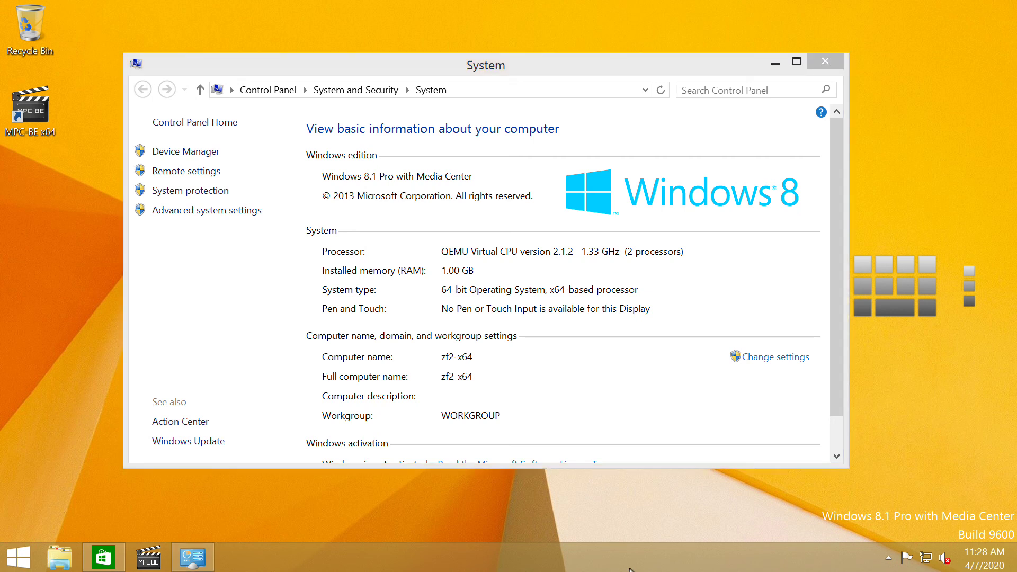
right_click(630, 570)
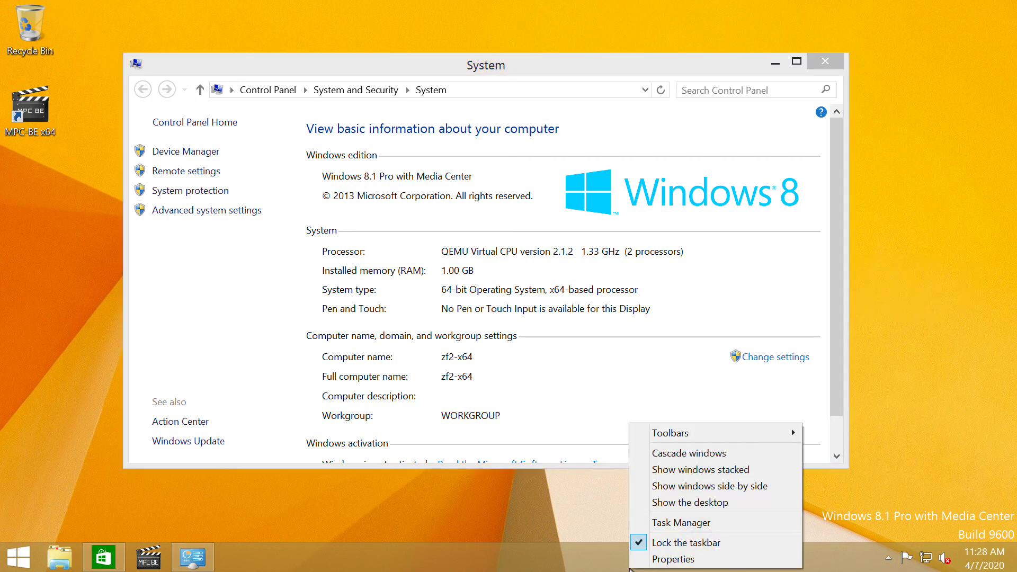
click(750, 523)
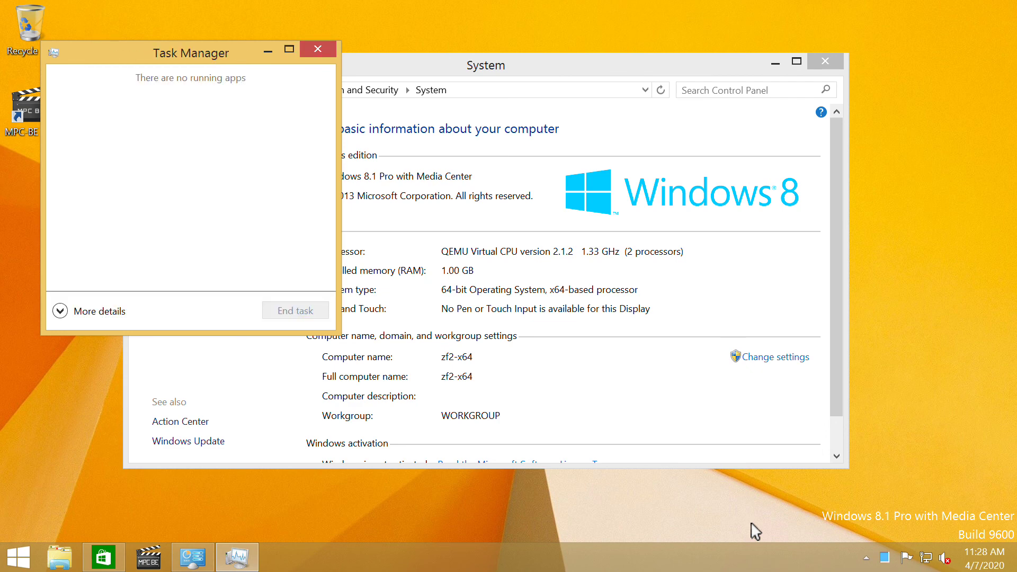
click(110, 318)
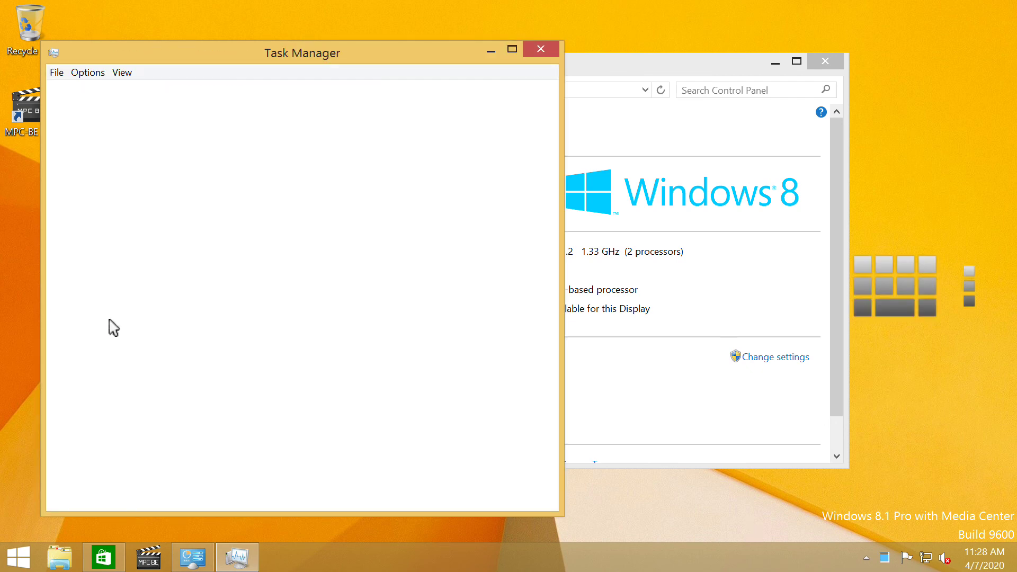
Examine the memory and CPU performance graphs in Task Manager, and minimize its window
click(151, 90)
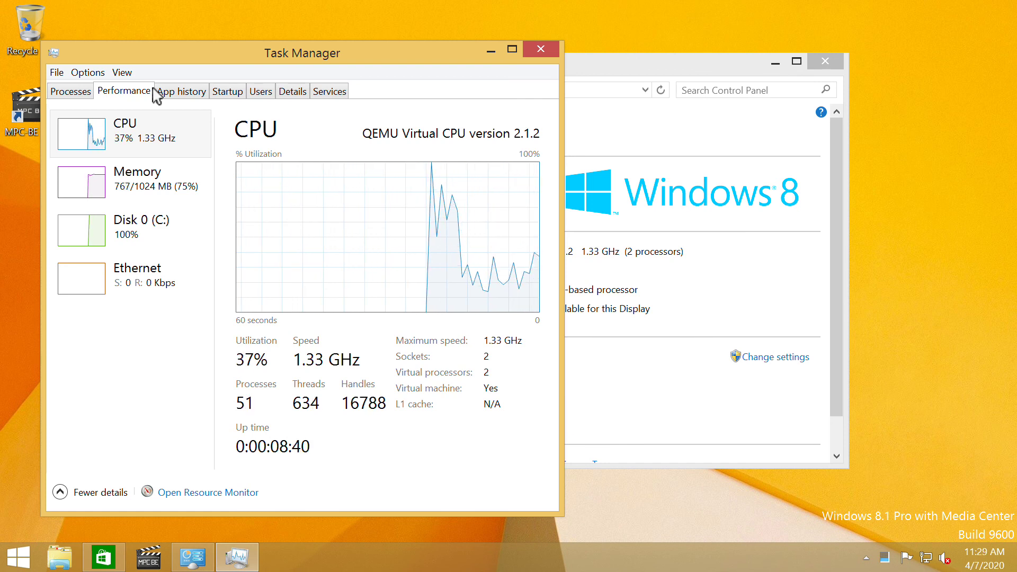
click(175, 192)
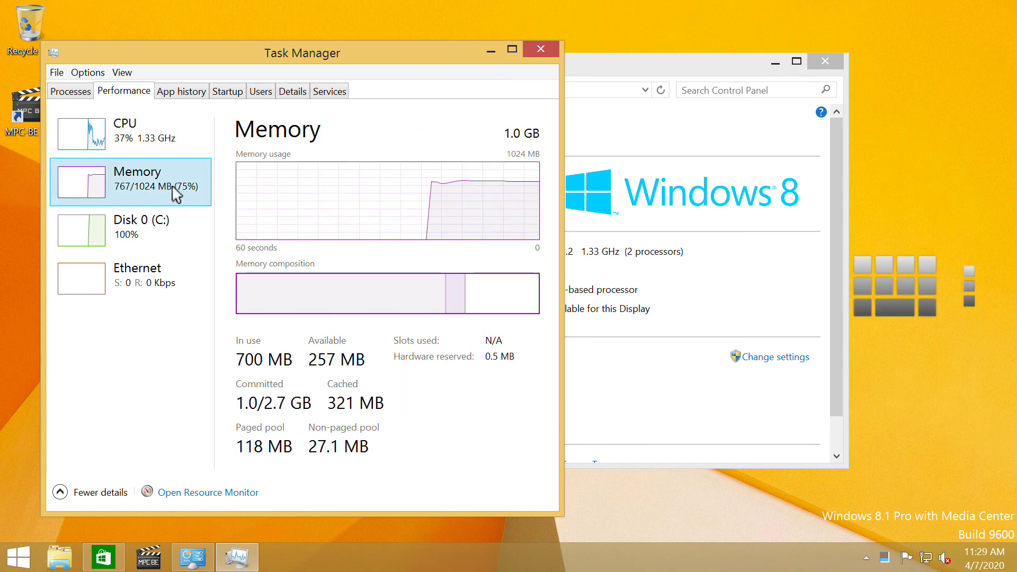
click(176, 137)
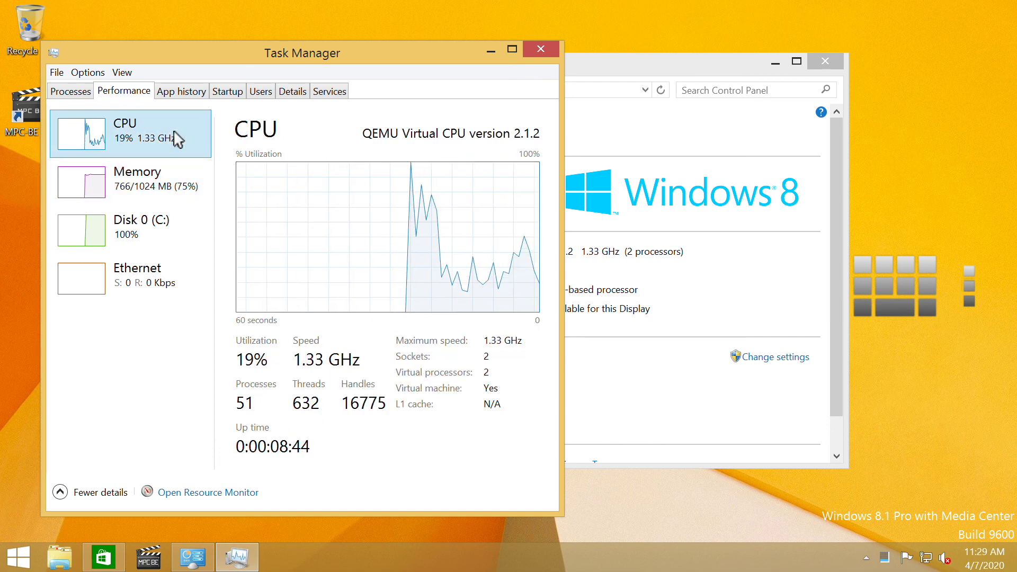
click(485, 48)
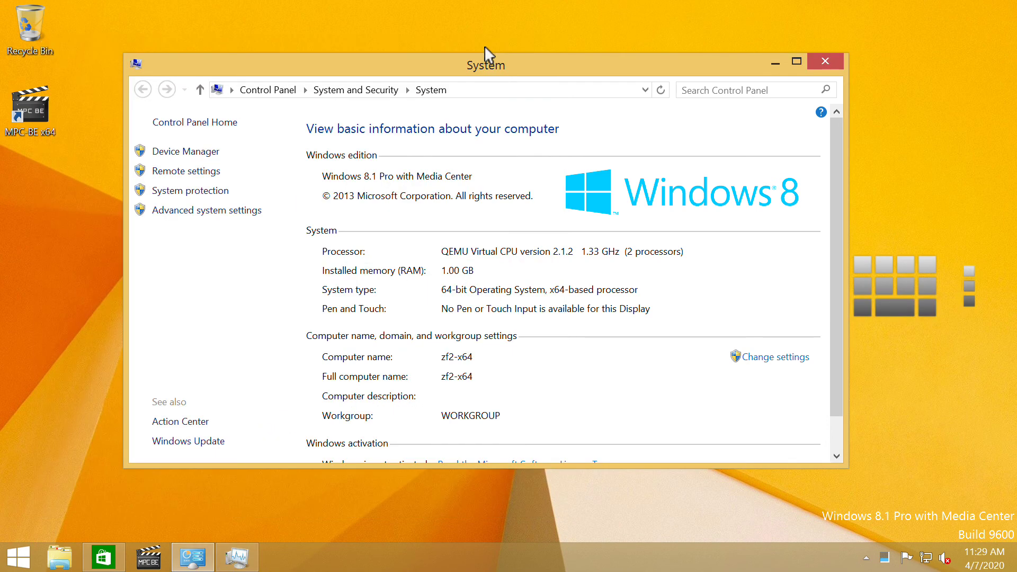
Open File Explorer and go to the network location \\10.0.2.4
click(60, 560)
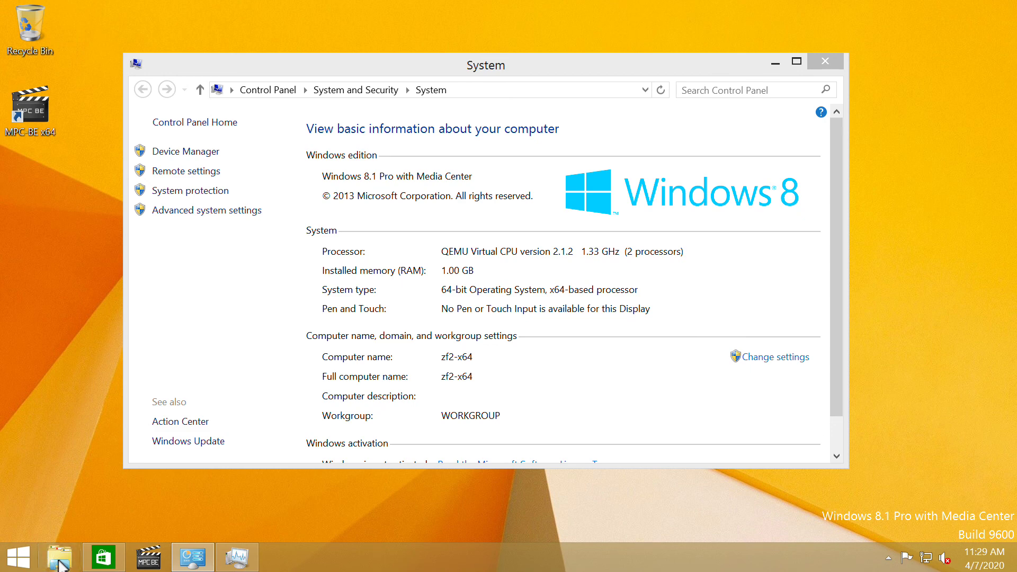
click(60, 562)
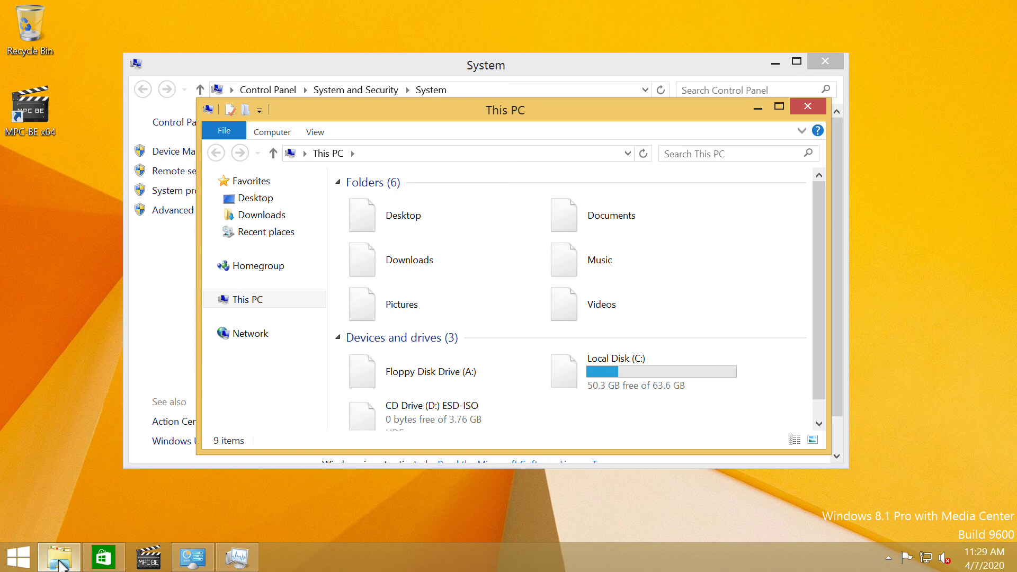
click(497, 158)
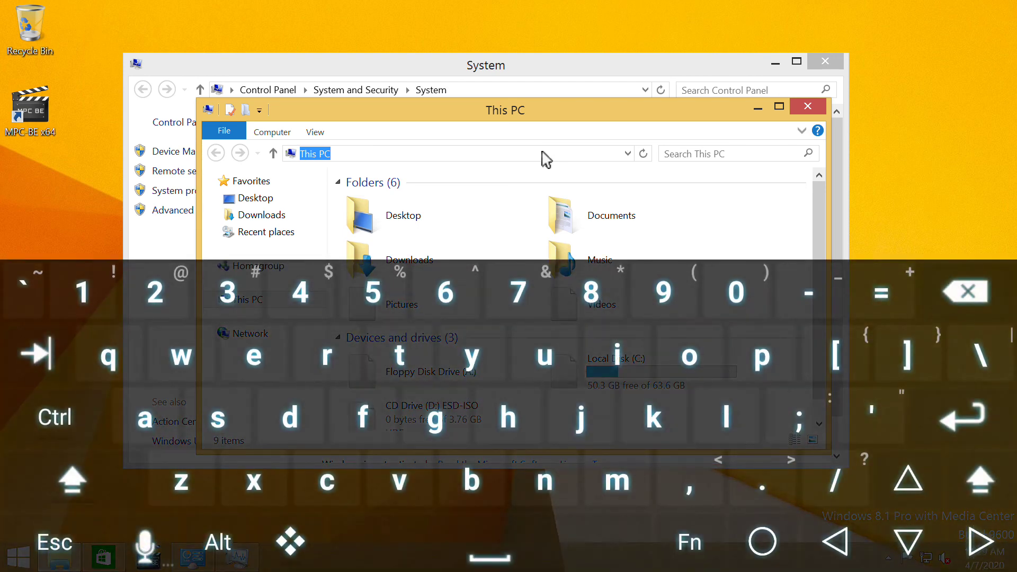
key(BackSpace)
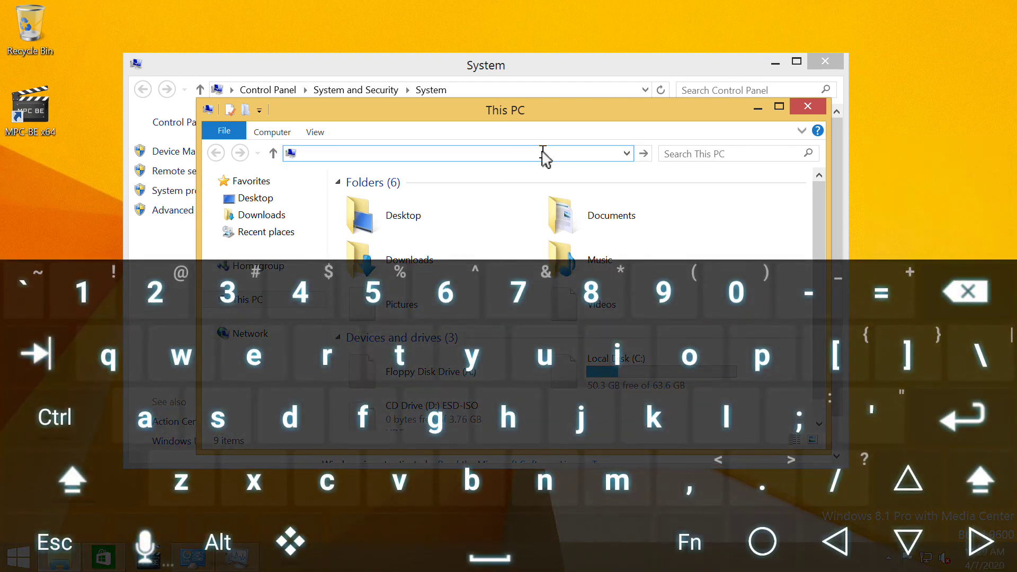
text(\\10.0)
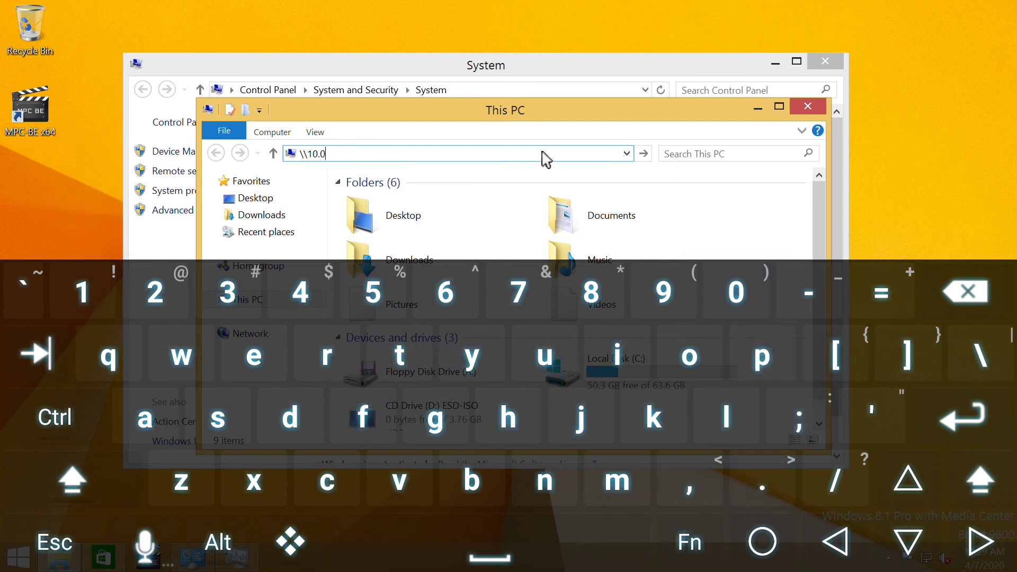
text(.2)
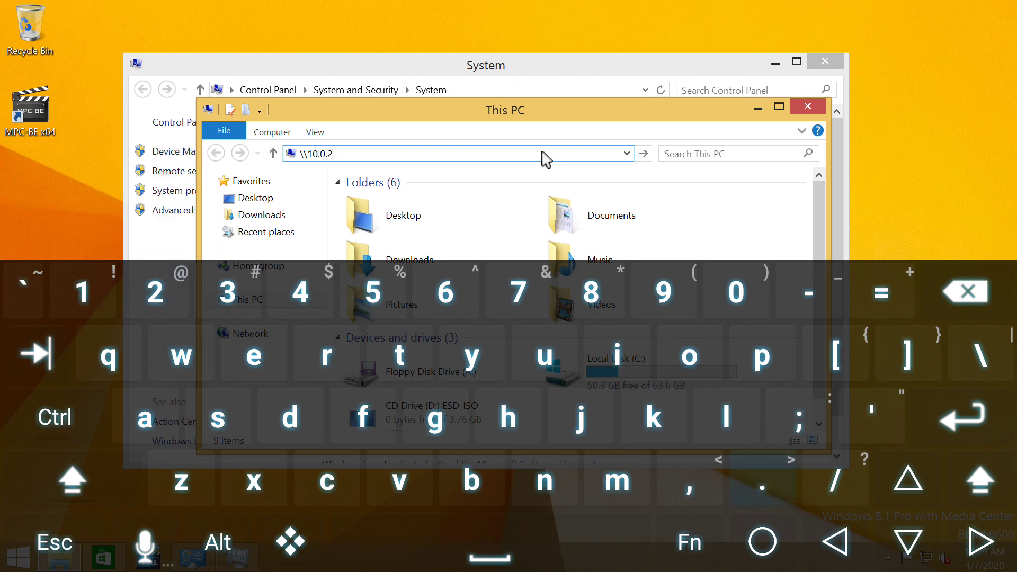
text(.4)
key(Return)
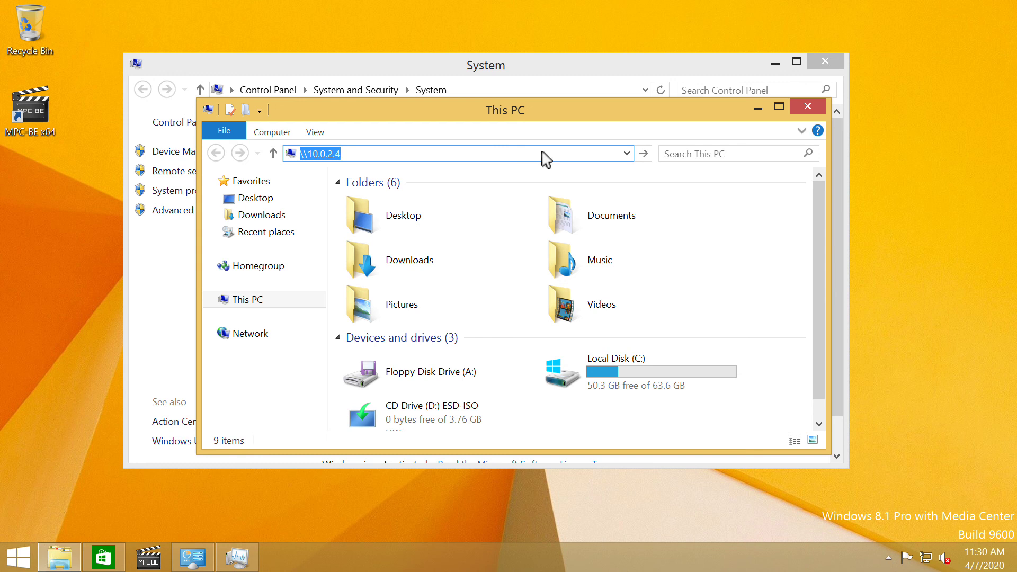
key(Return)
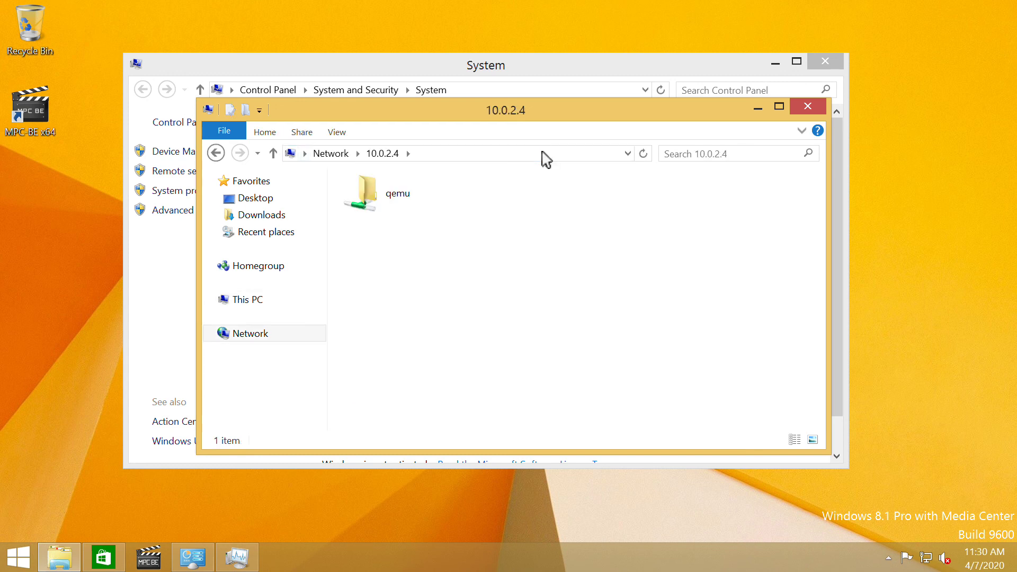
Open the qemu network share and go to the 0 folder inside emulated
click(382, 197)
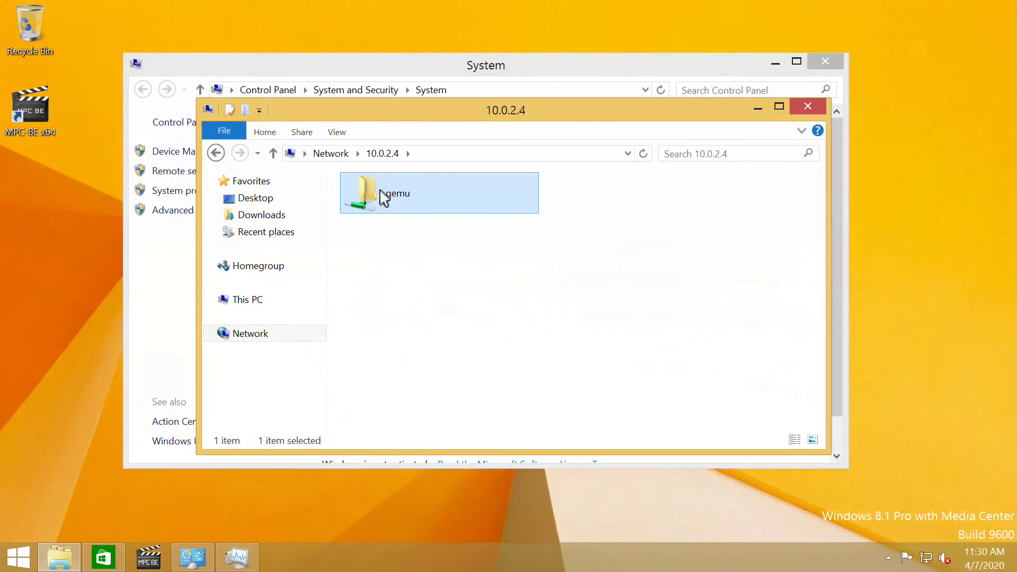
double_click(466, 195)
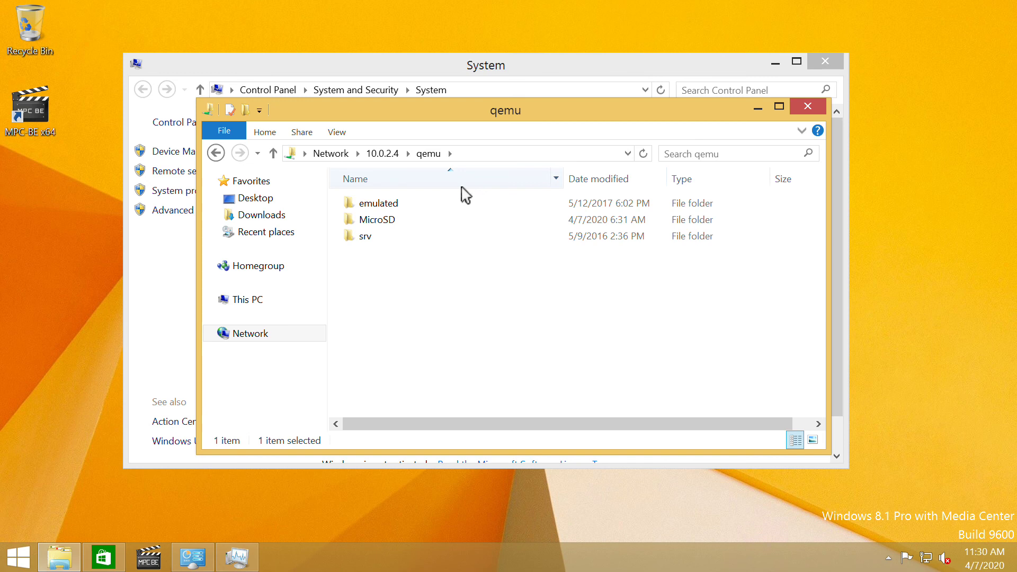
click(405, 221)
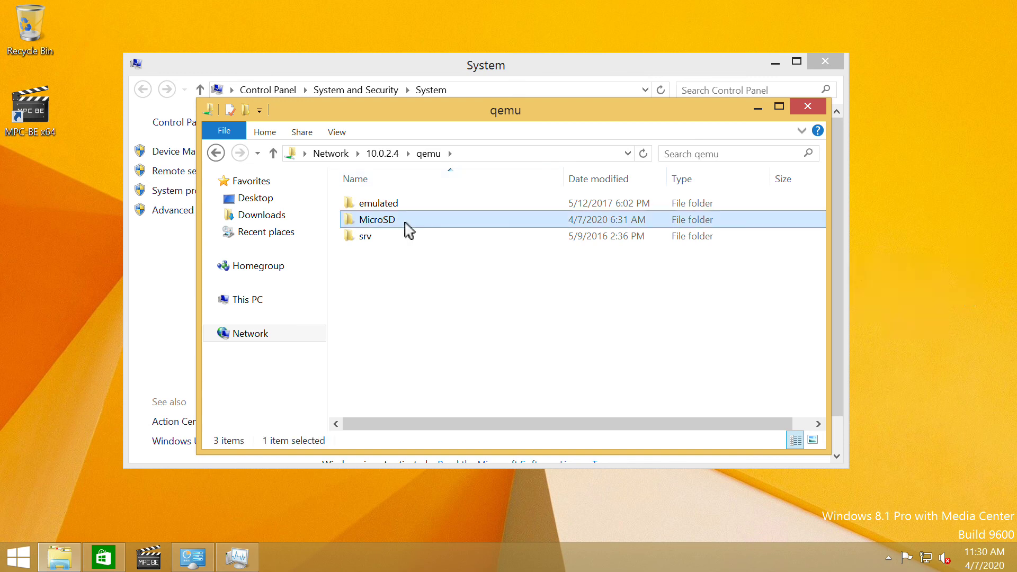
click(459, 198)
double_click(448, 201)
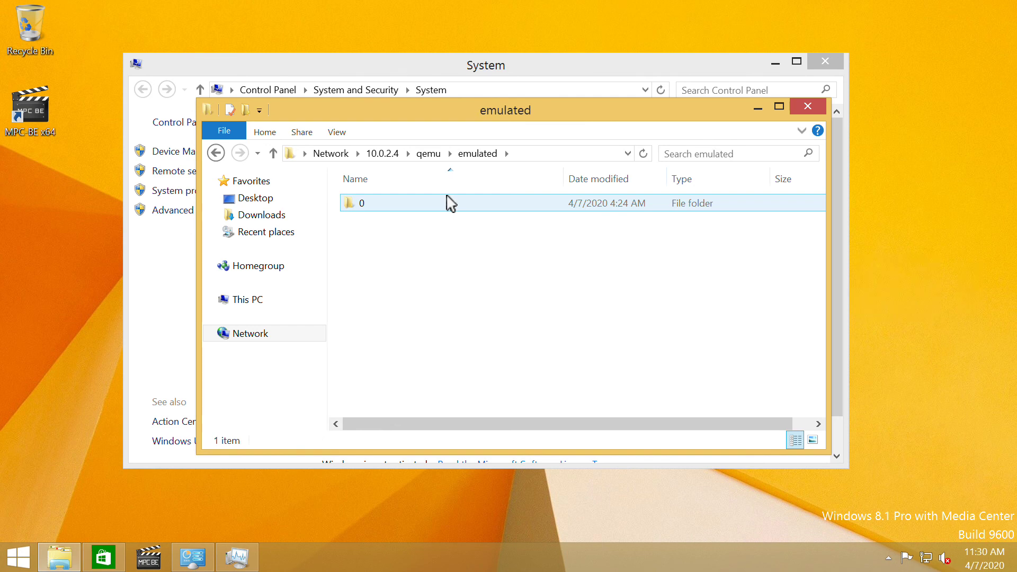
double_click(452, 203)
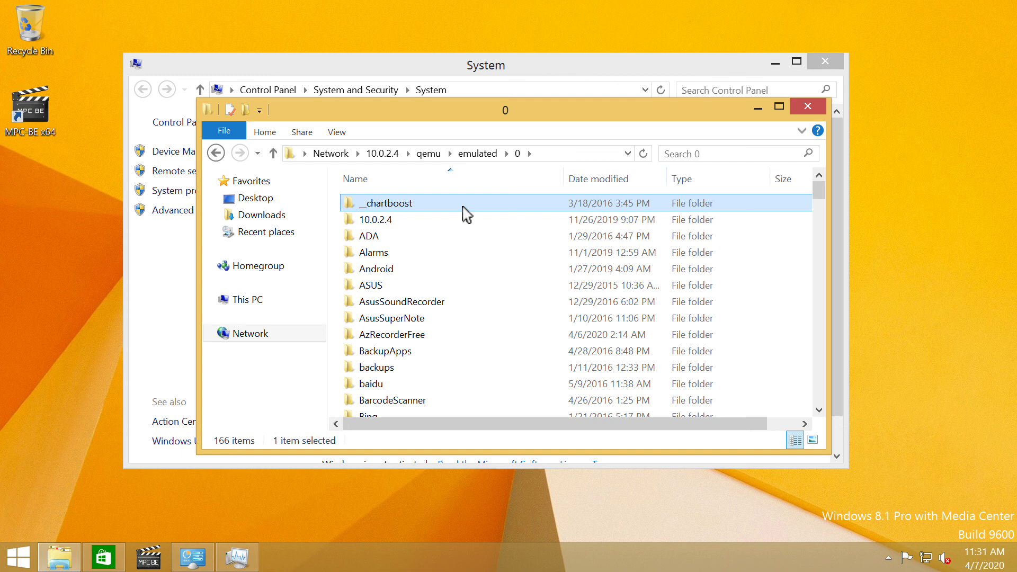
Find and open the Download folder inside folder 0
click(819, 340)
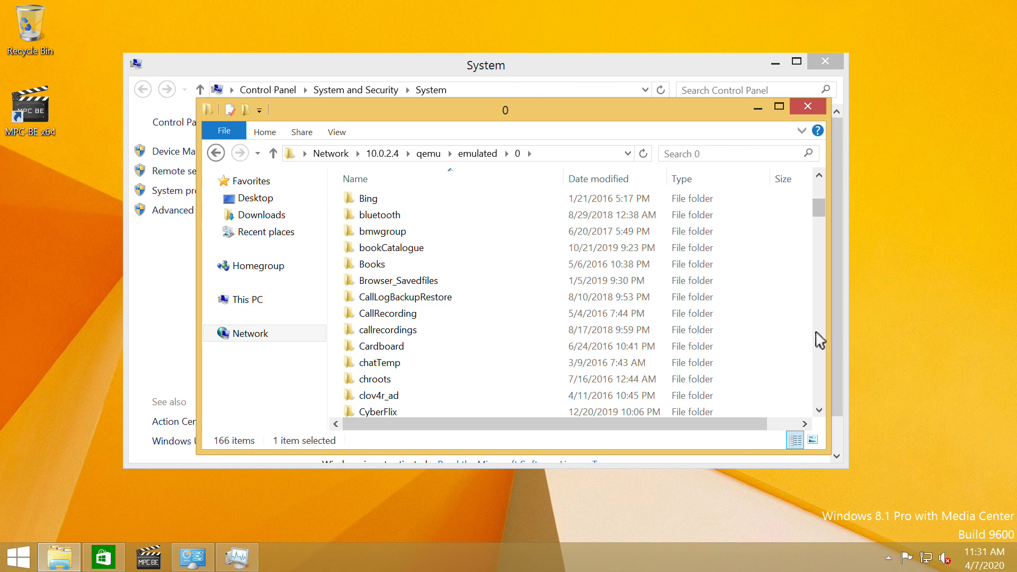
click(821, 335)
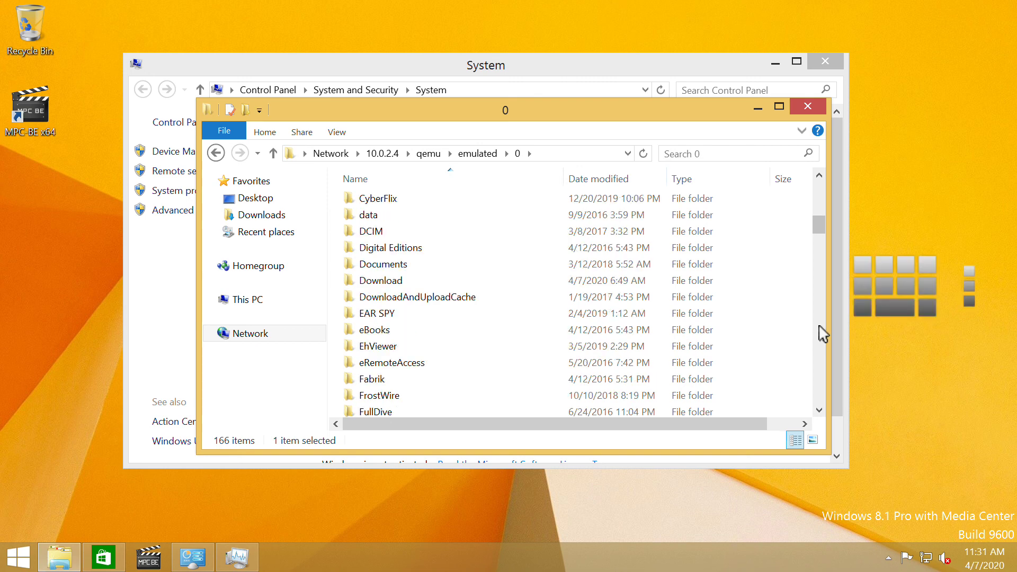
click(424, 279)
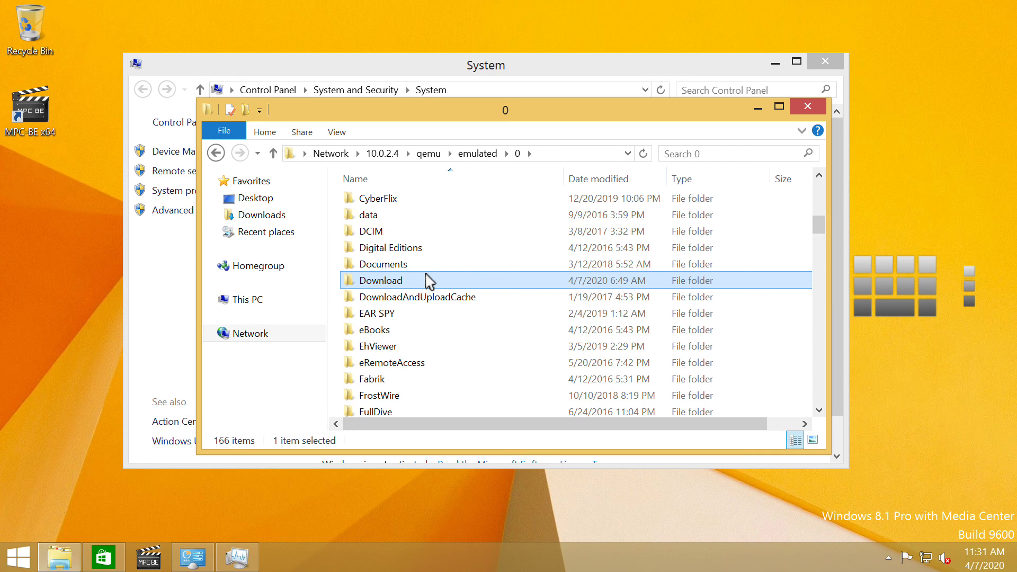
double_click(450, 283)
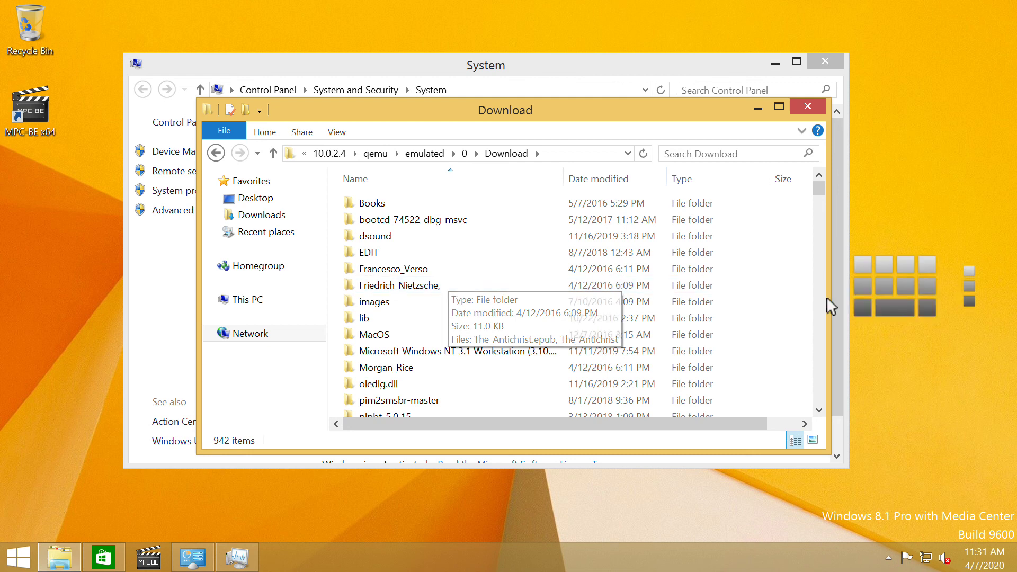
Find and open the win32 folder inside Download
click(635, 253)
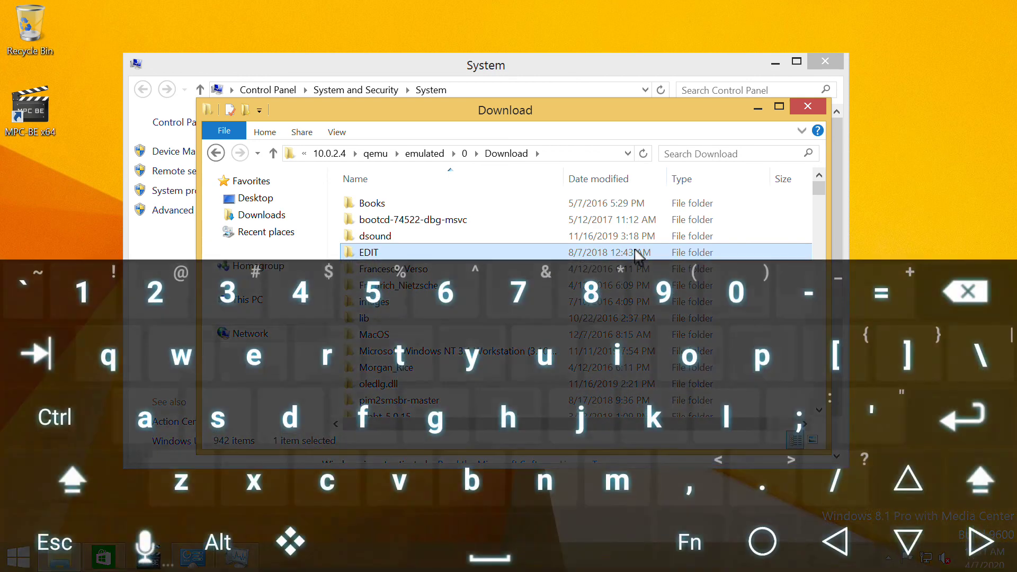
key(w)
key(i)
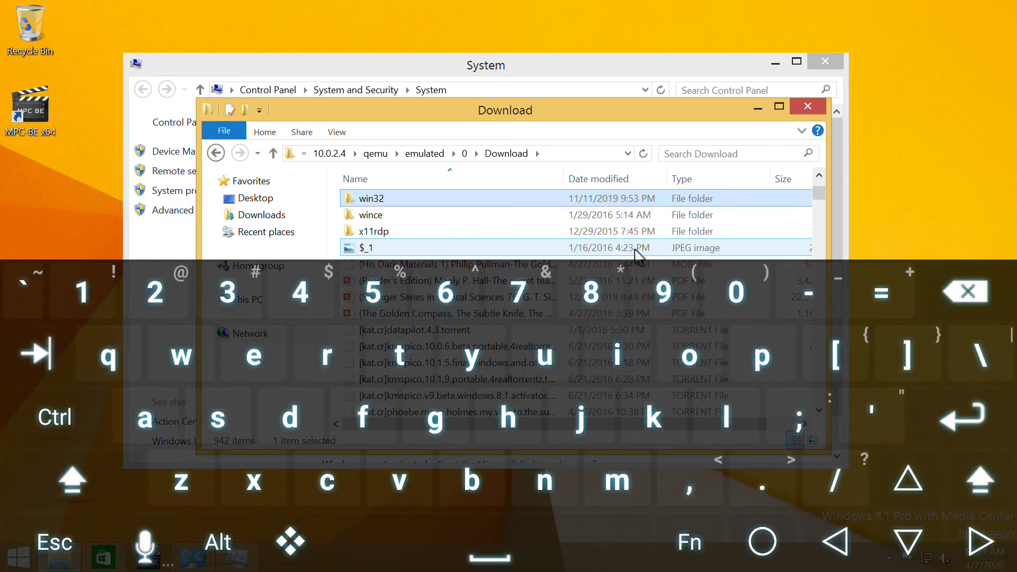
key(Return)
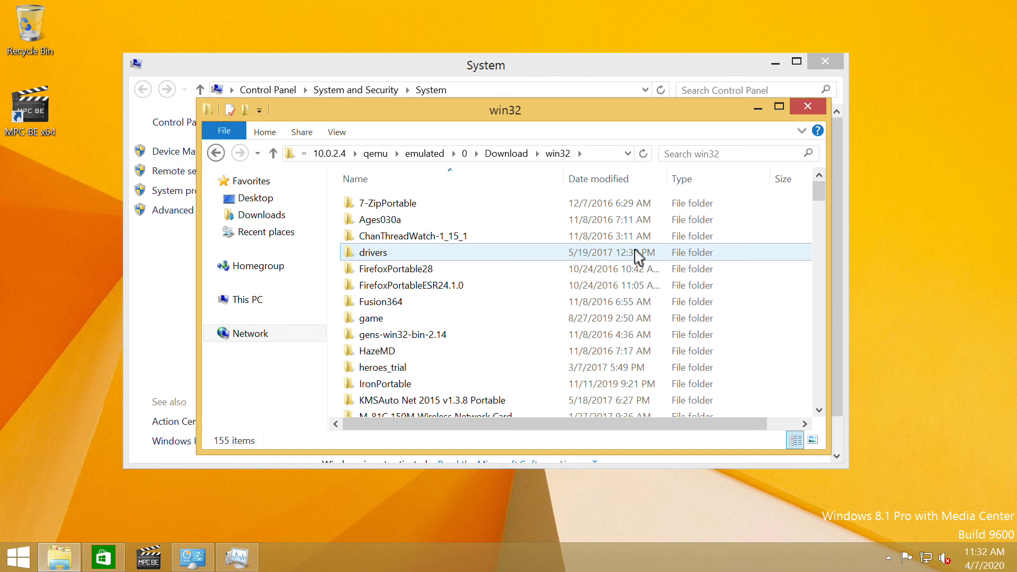
Find GPU-Z.0.8.9 in the win32 folder and run it, allowing it through both security prompts
scroll(822, 288, down, 4)
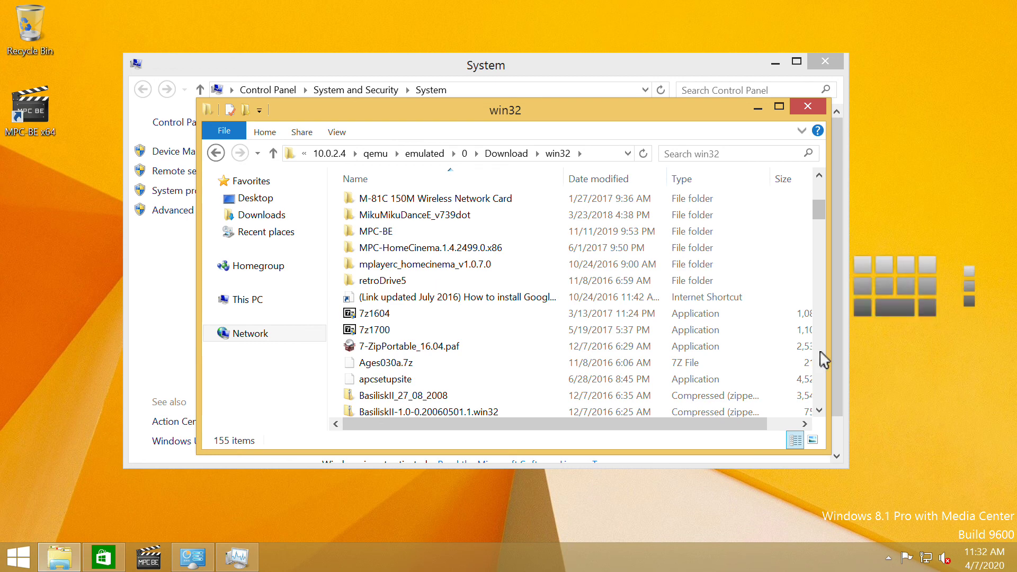
scroll(824, 360, down, 4)
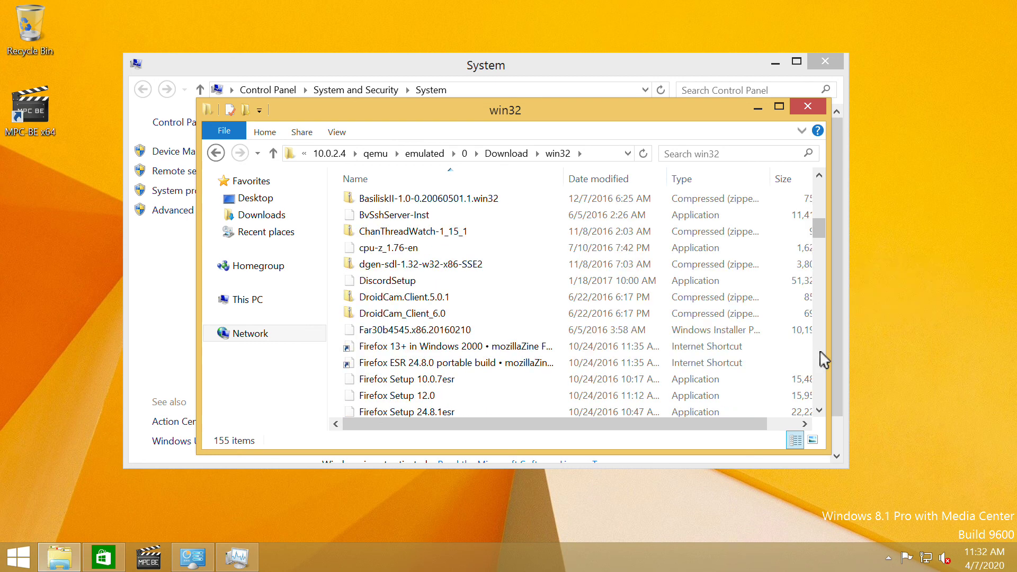
scroll(821, 339, down, 4)
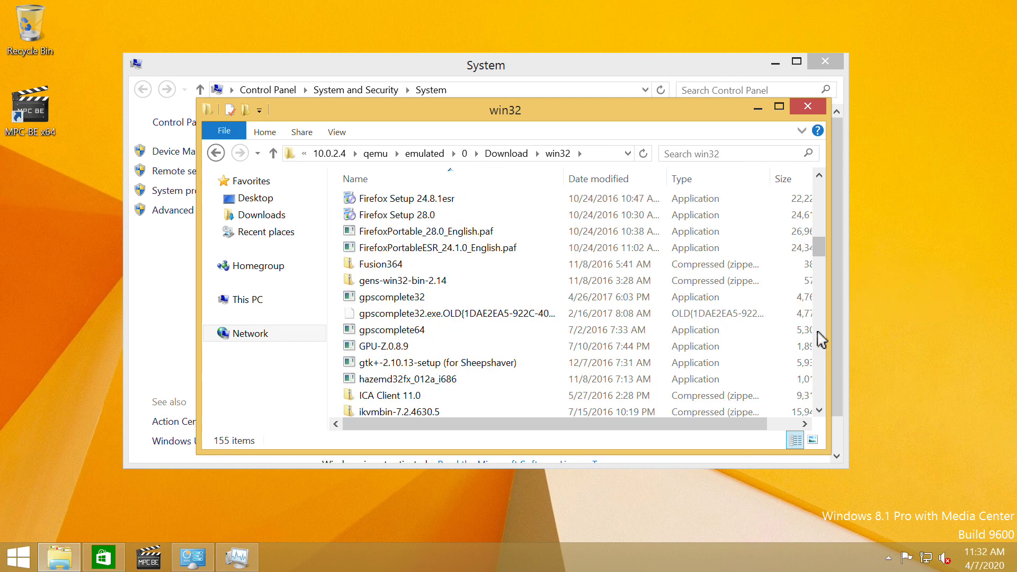
click(416, 348)
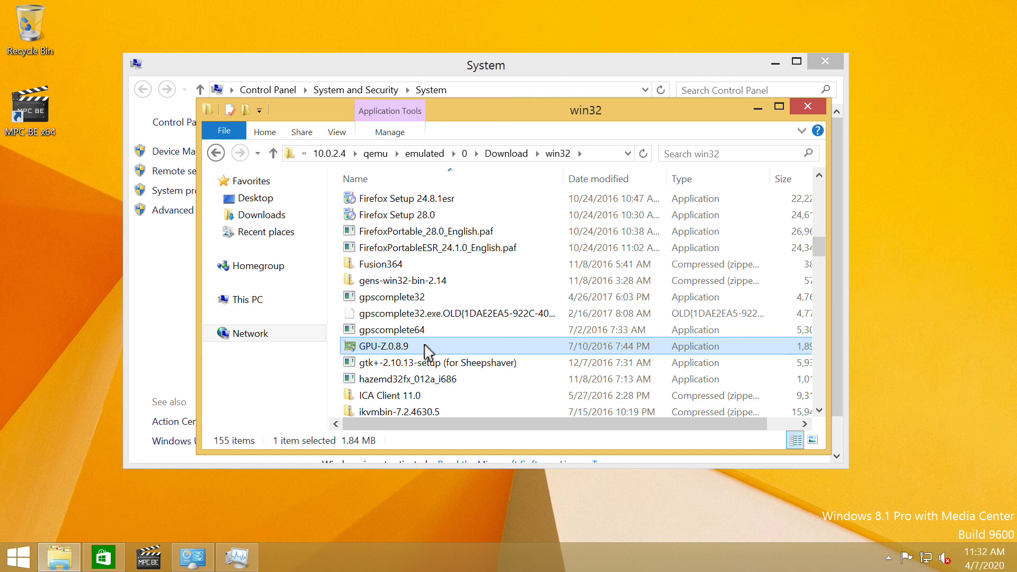
double_click(424, 347)
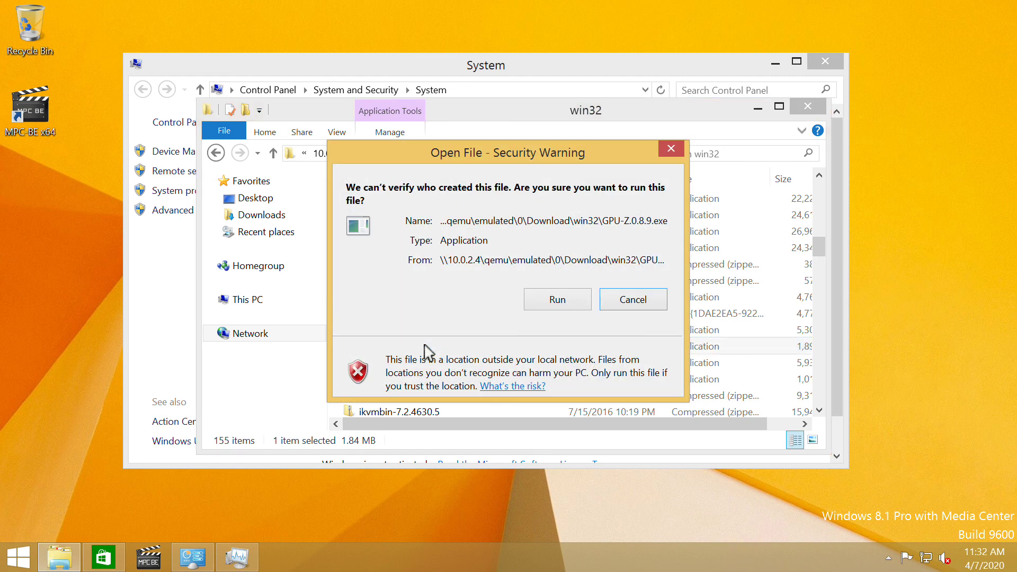
click(572, 296)
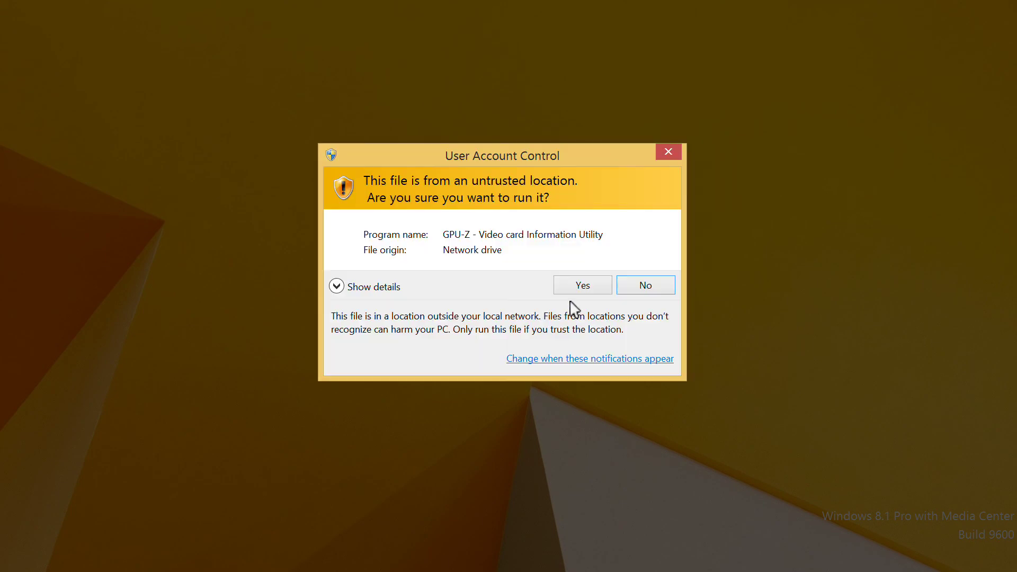
click(599, 286)
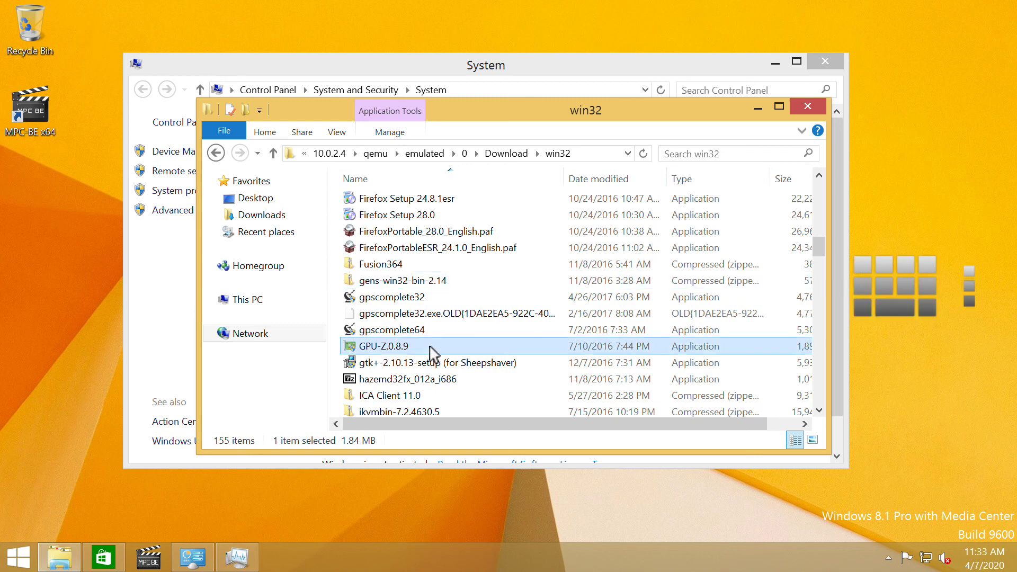
Launch GPU-Z.0.8.9 a second time and approve running it from the network location
click(895, 296)
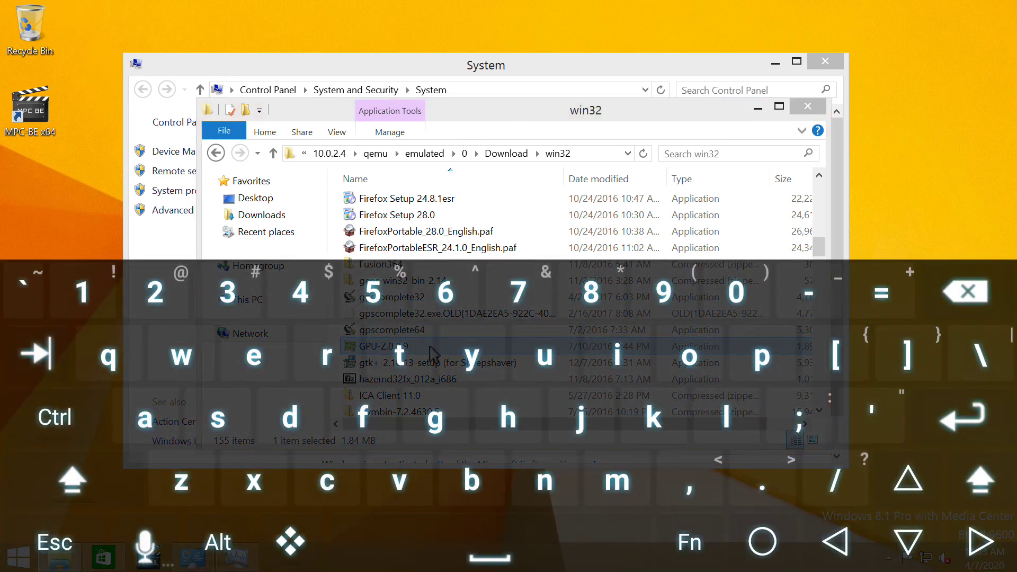
double_click(430, 348)
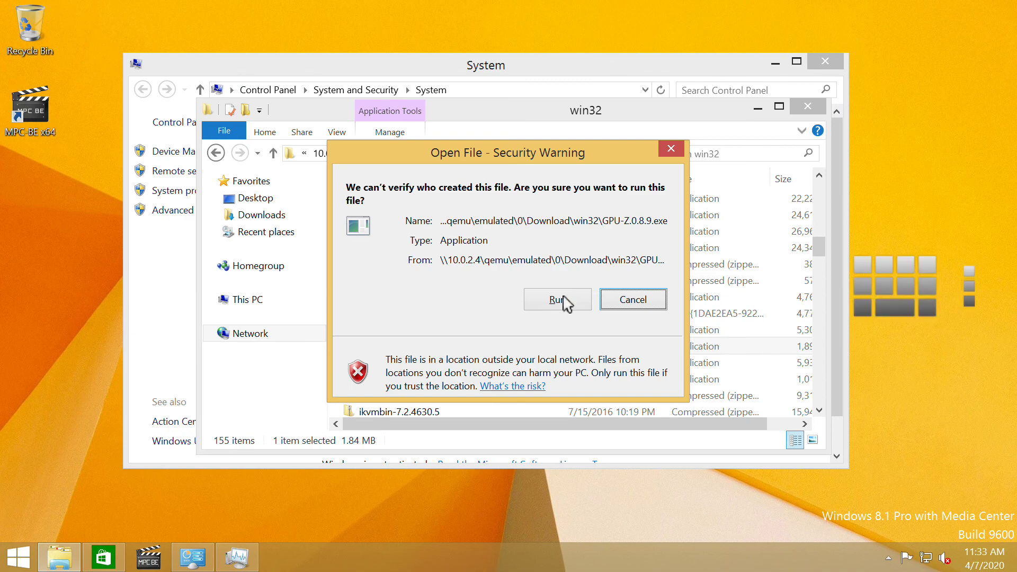
click(560, 299)
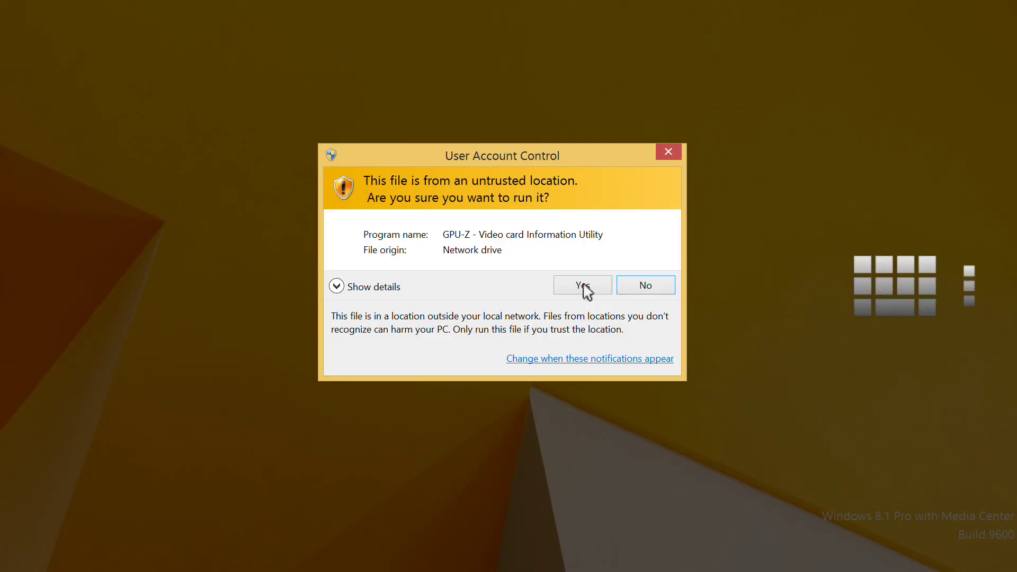
click(583, 286)
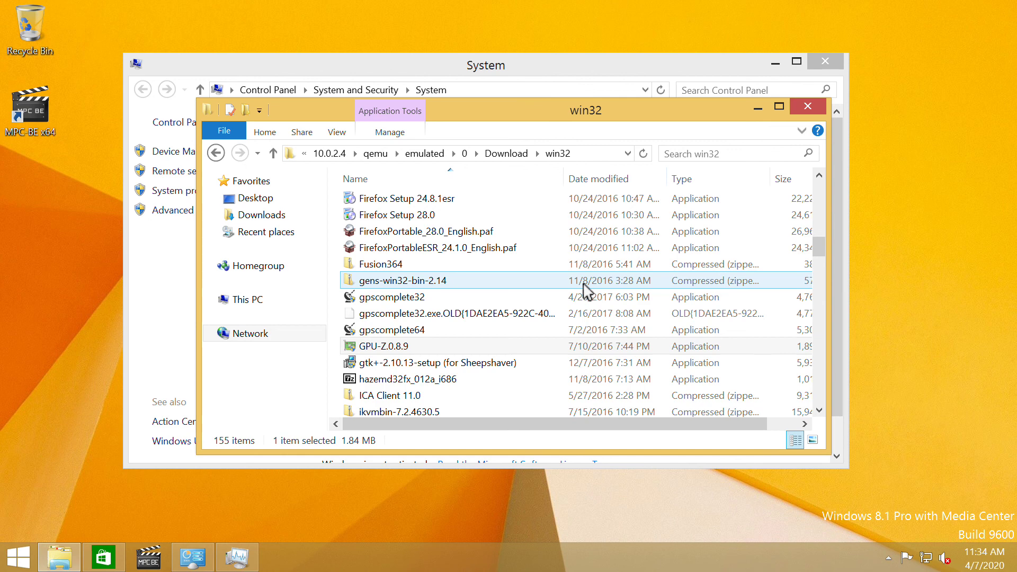
Find the Vivaldi.1.2.490.43.x64 installer in the win32 folder and open it
click(822, 349)
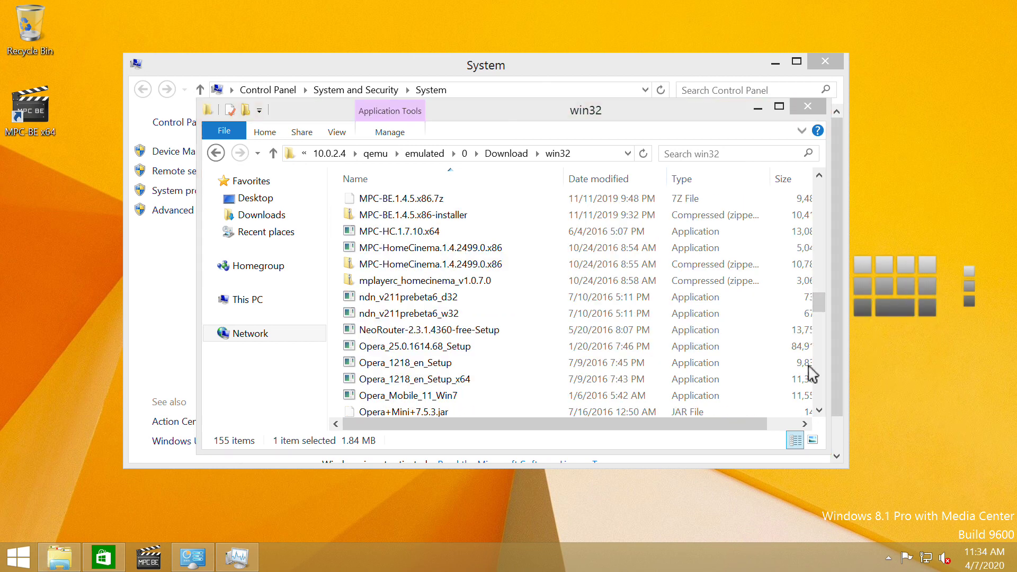
click(819, 377)
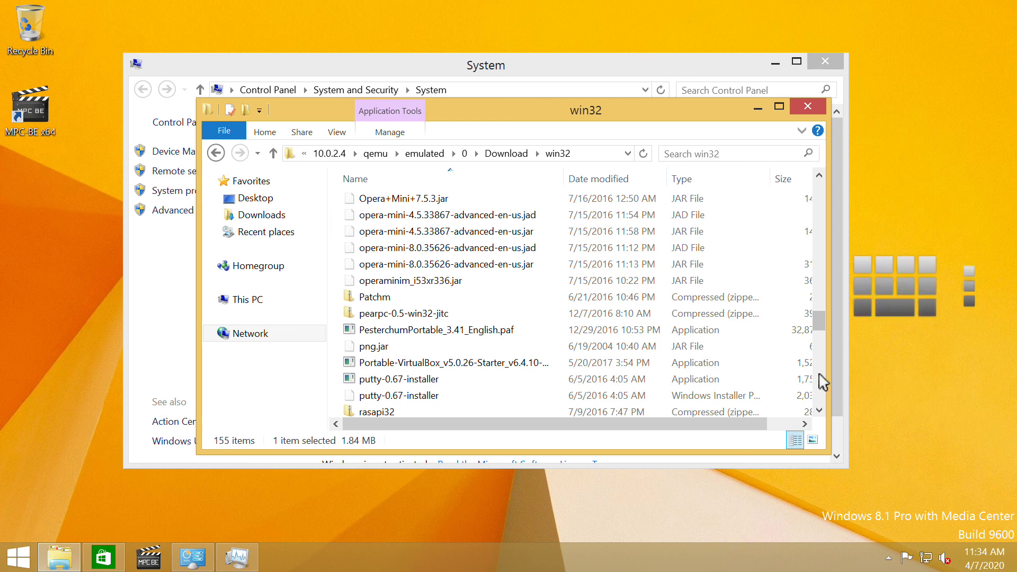
click(821, 378)
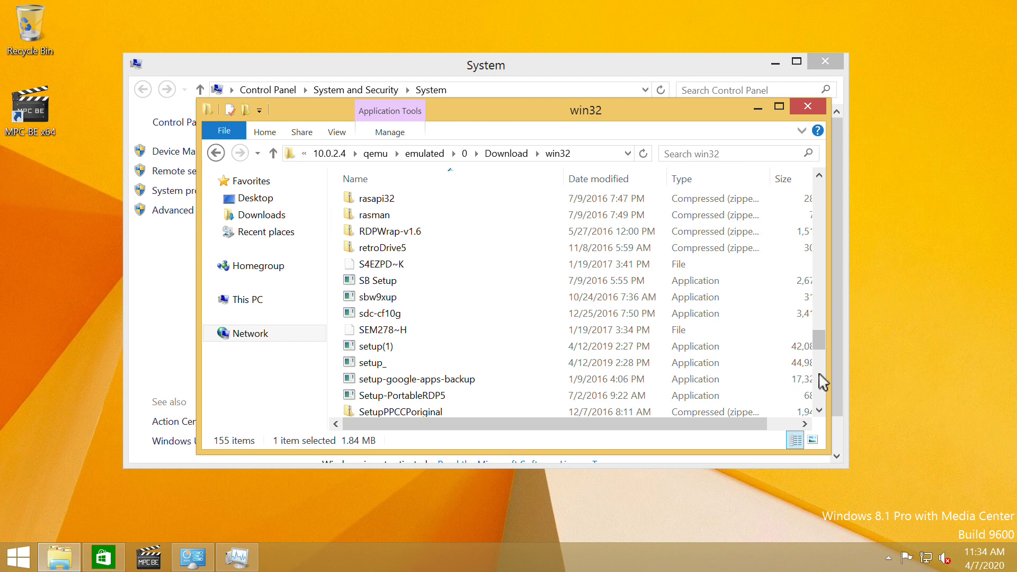
click(817, 384)
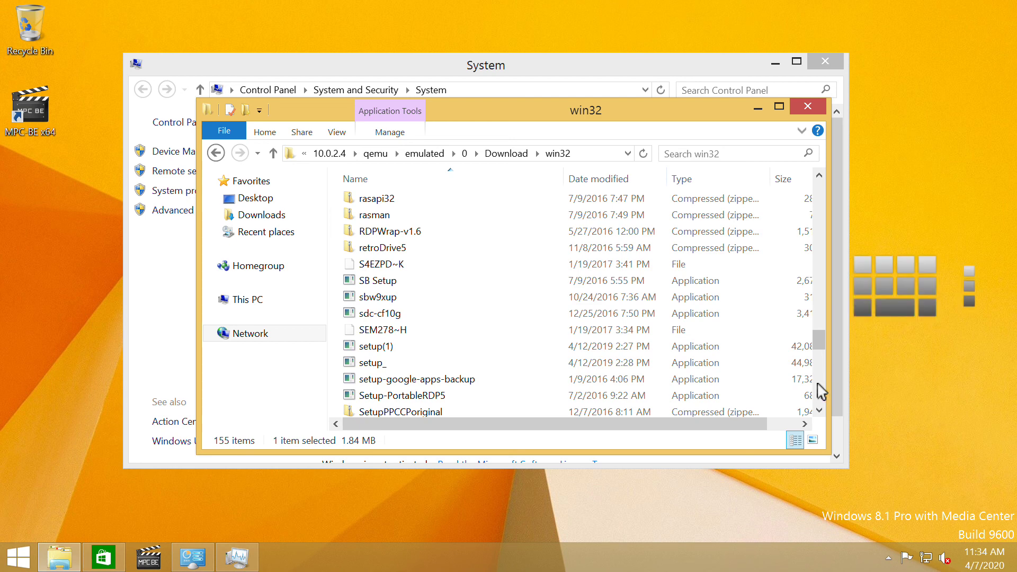
click(819, 388)
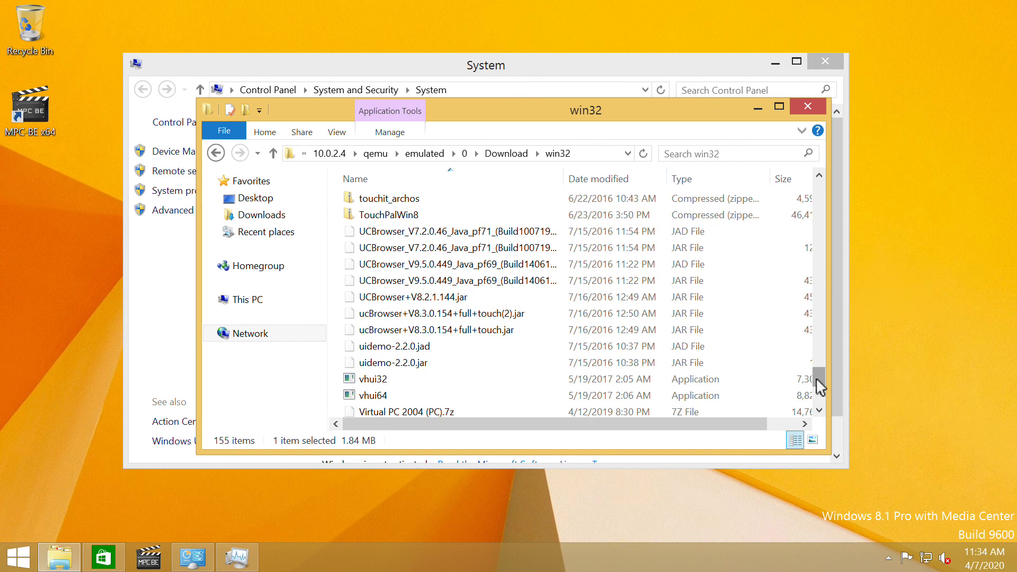
click(823, 398)
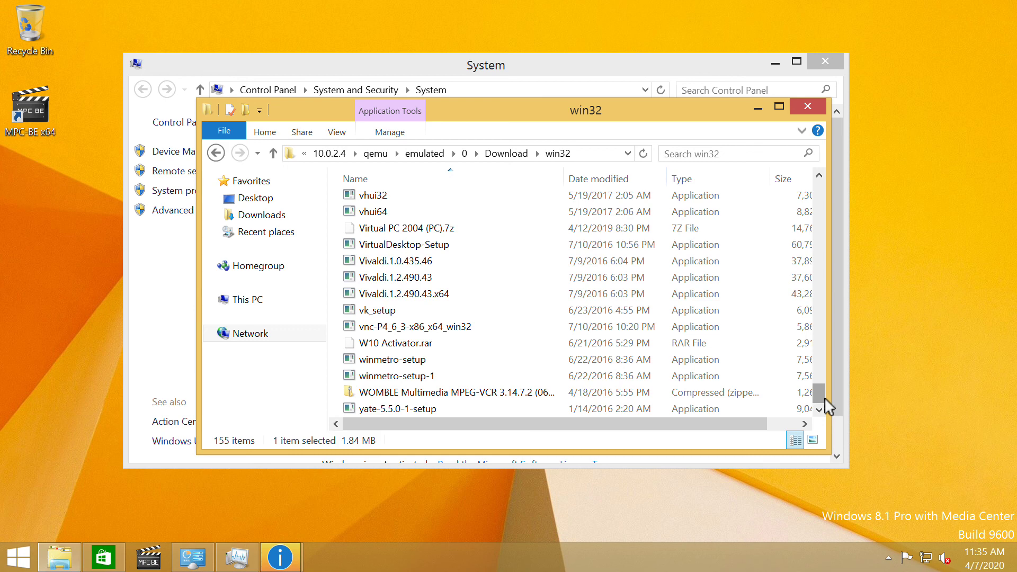
click(905, 307)
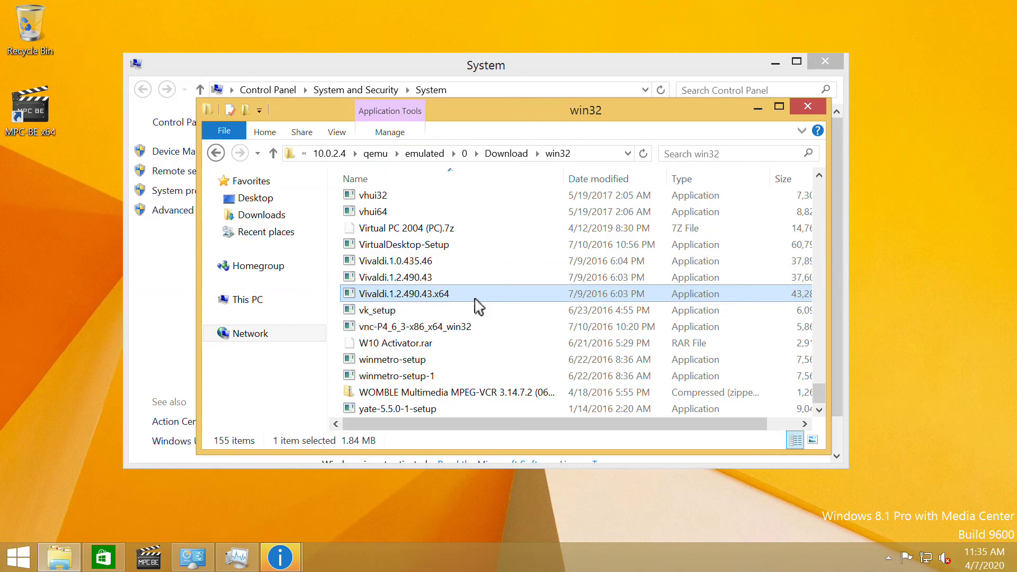
Bring up one of the waiting GPU-Z install prompts and postpone the installation with Not now
click(280, 557)
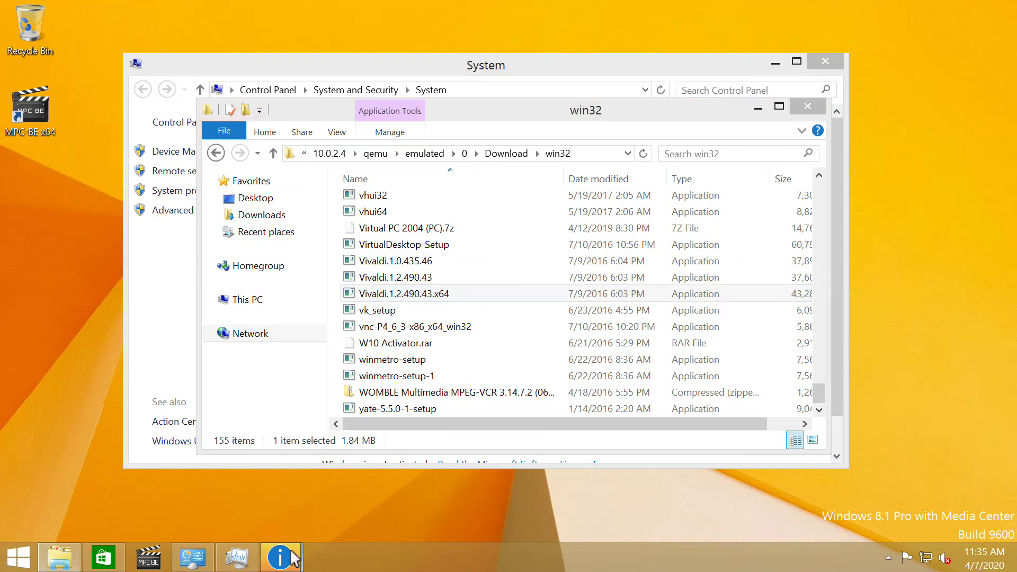
click(289, 561)
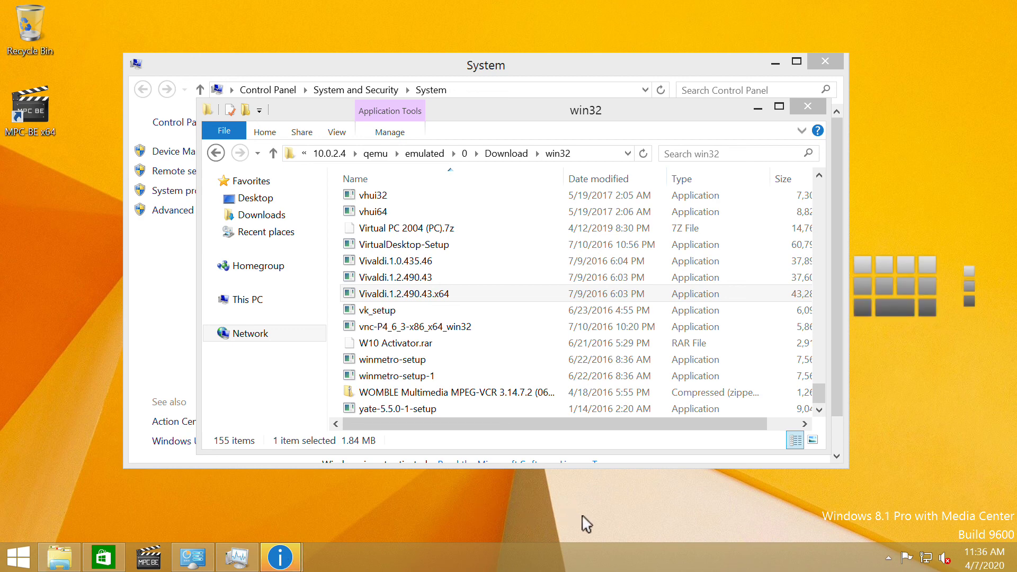
mouse_move(283, 563)
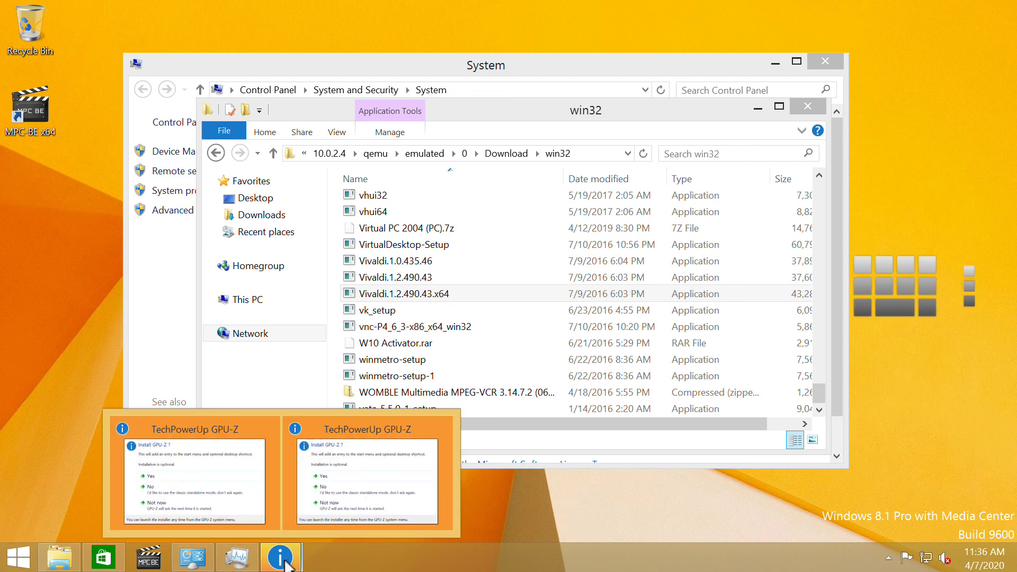
click(404, 479)
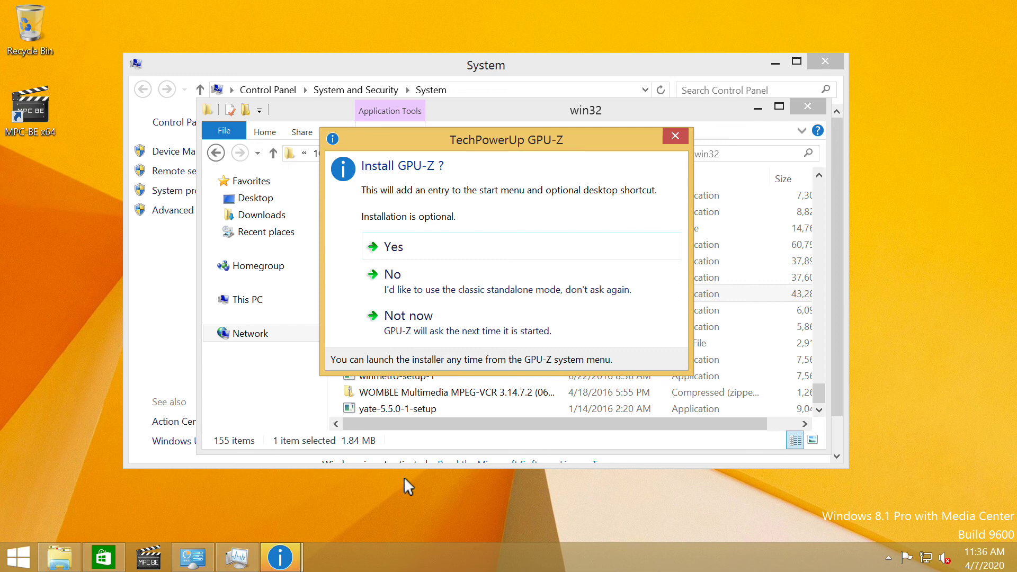
click(504, 333)
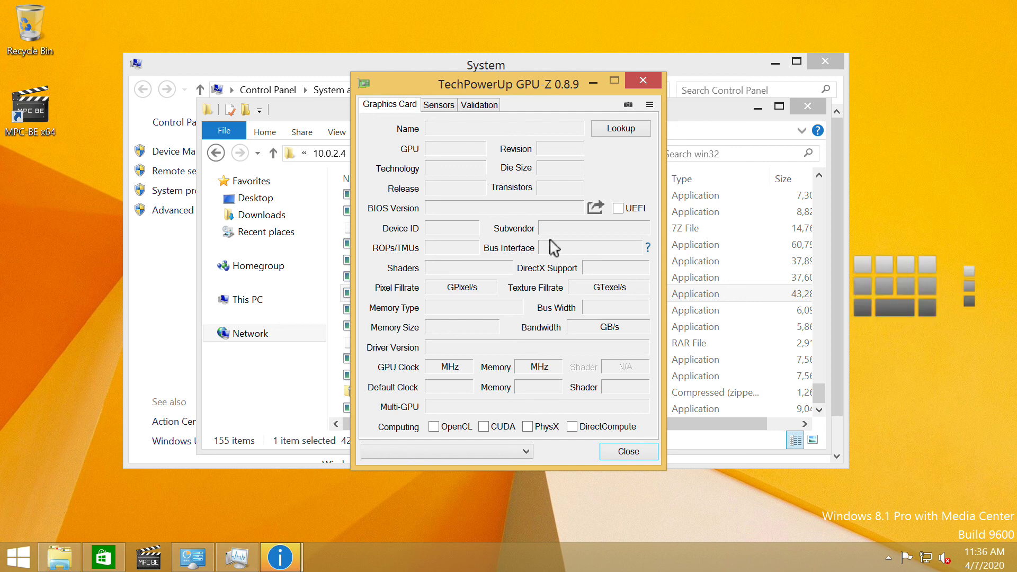
Allow the Vivaldi installer to run, and view the Sensors and Graphics Card information in GPU-Z
click(438, 105)
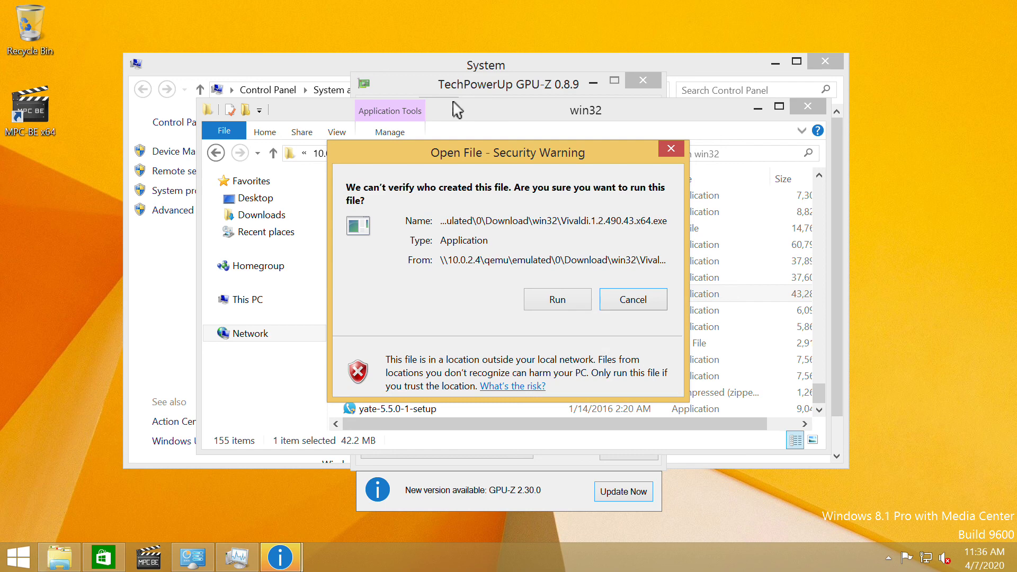
click(561, 303)
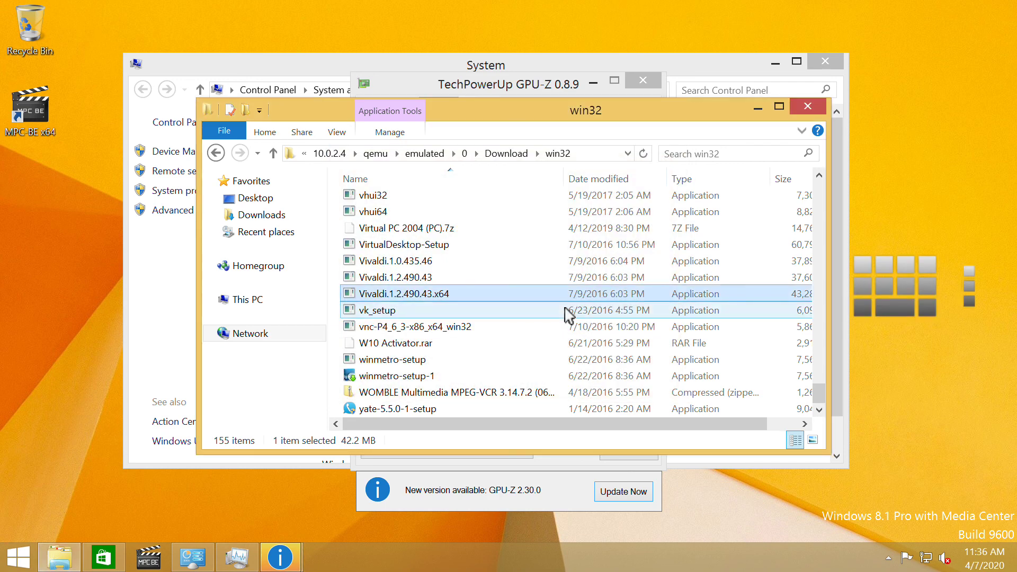
click(529, 86)
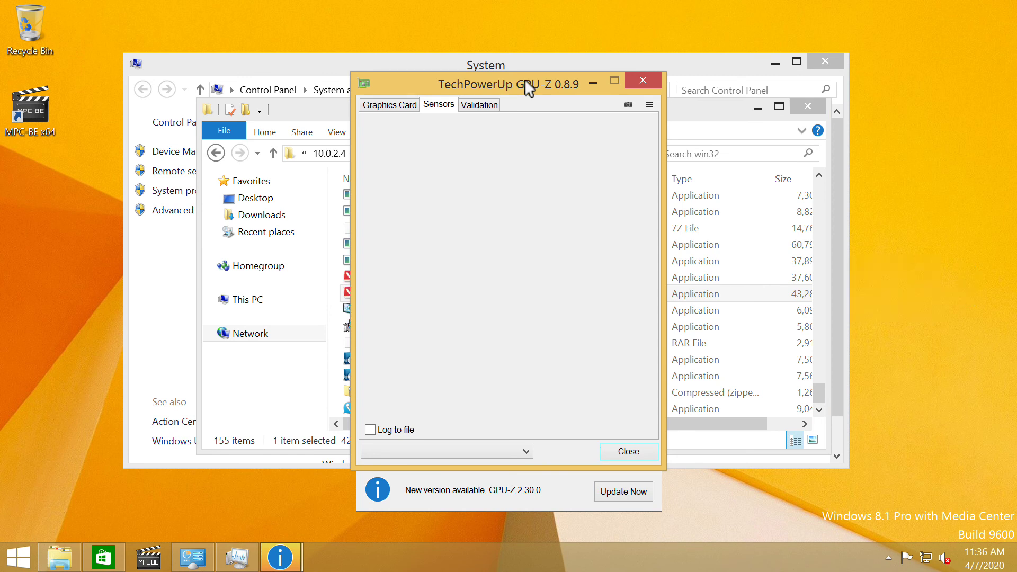
click(395, 105)
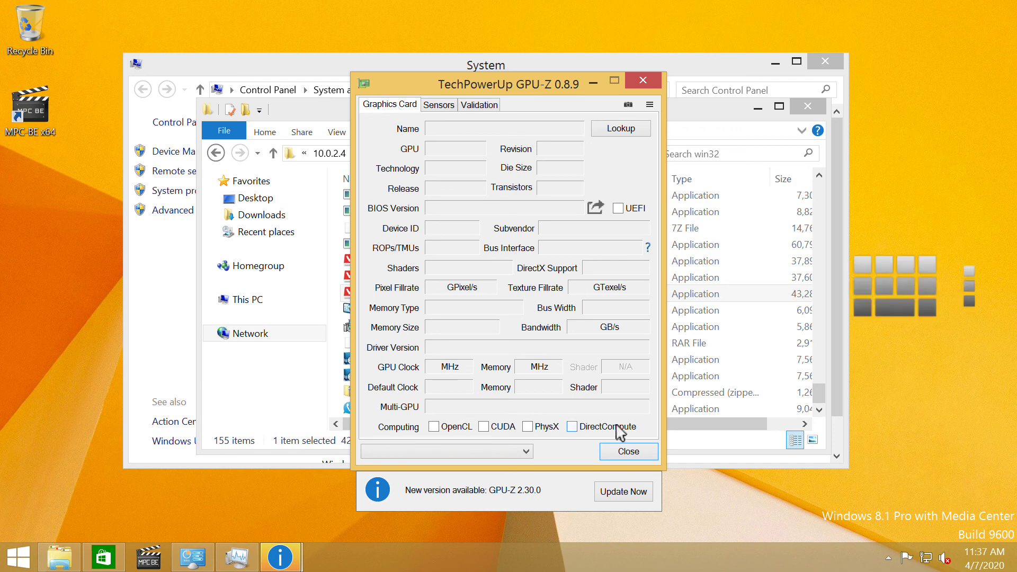
Close both GPU-Z instances, dismissing the remaining install prompt
click(629, 452)
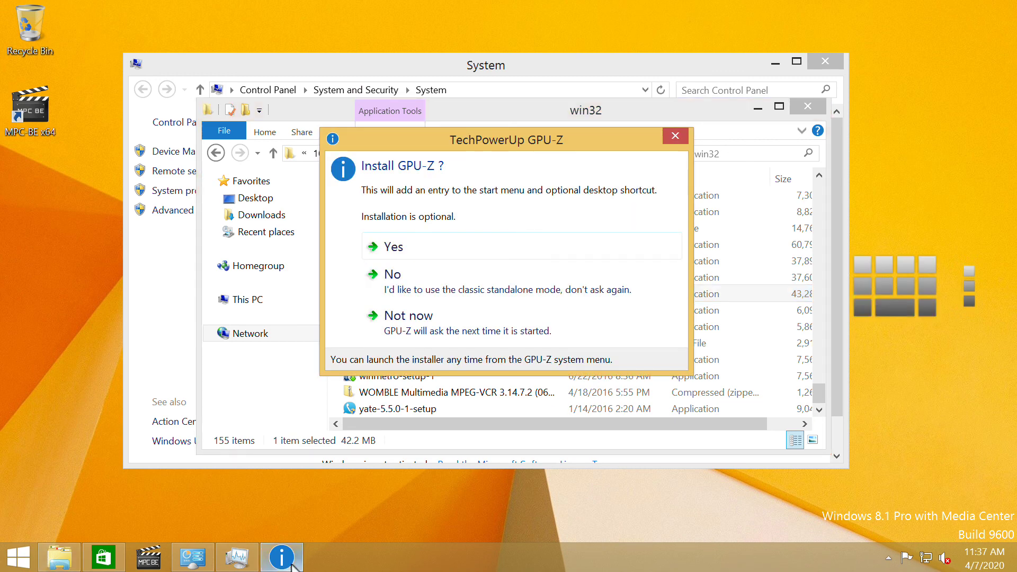
click(675, 136)
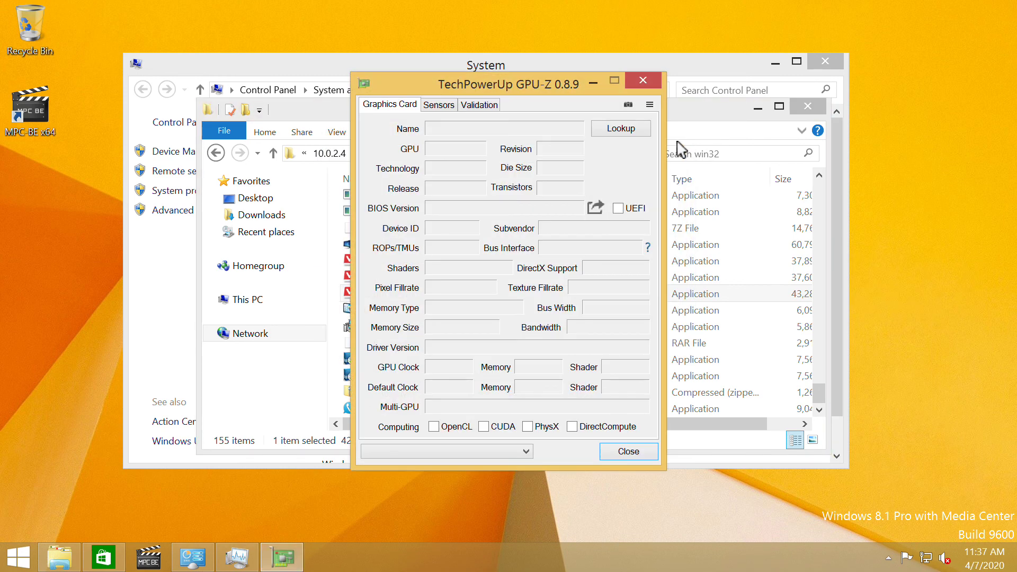
click(630, 453)
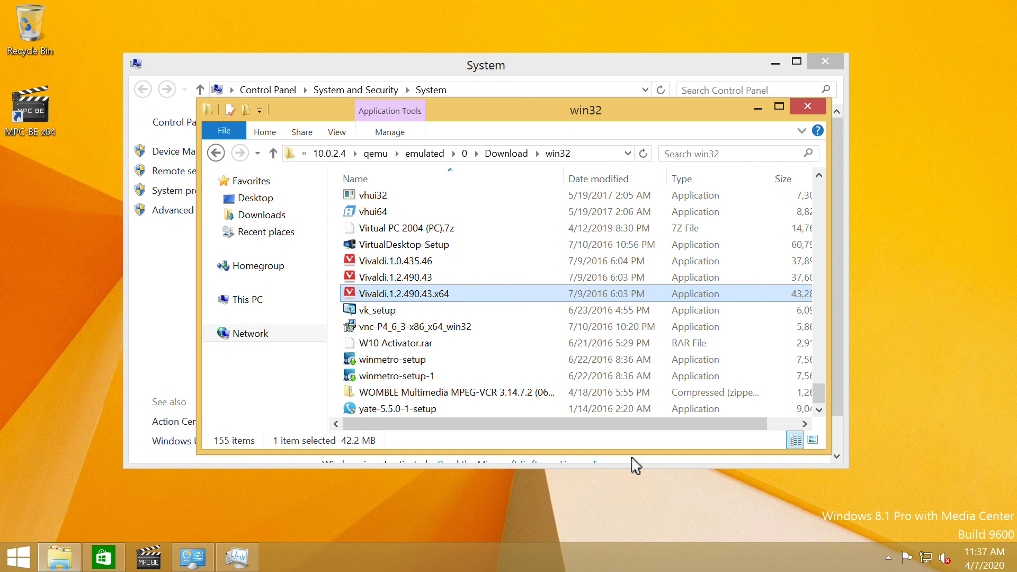
key(ctrl+alt+Left)
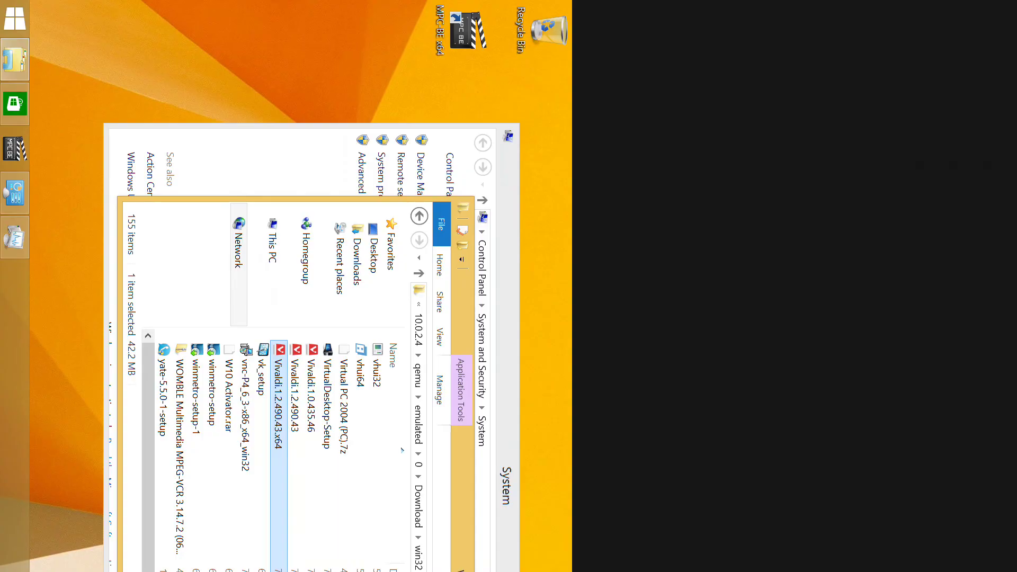
key(ctrl+alt+Up)
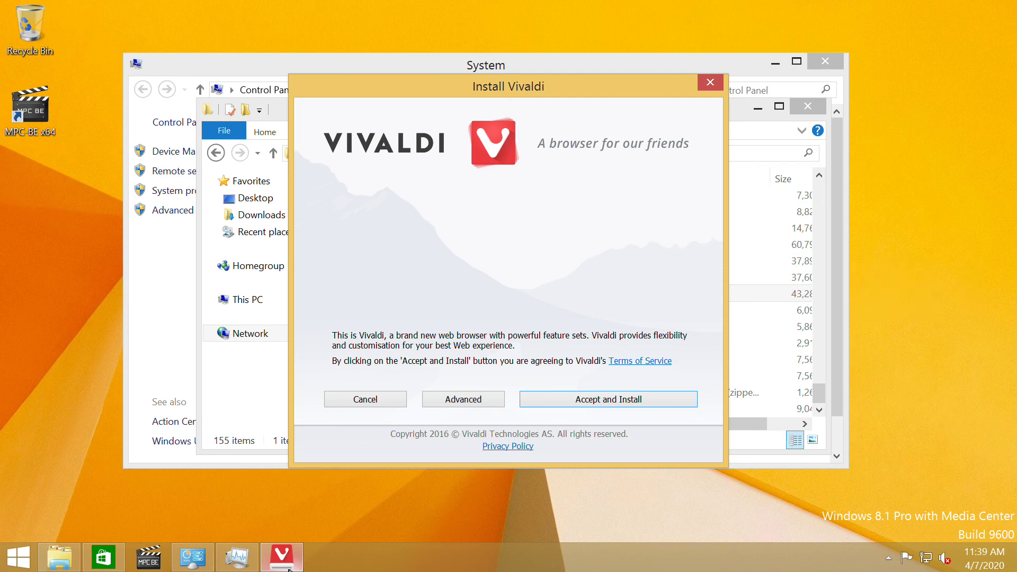
Accept the Vivaldi terms and install the browser
click(666, 400)
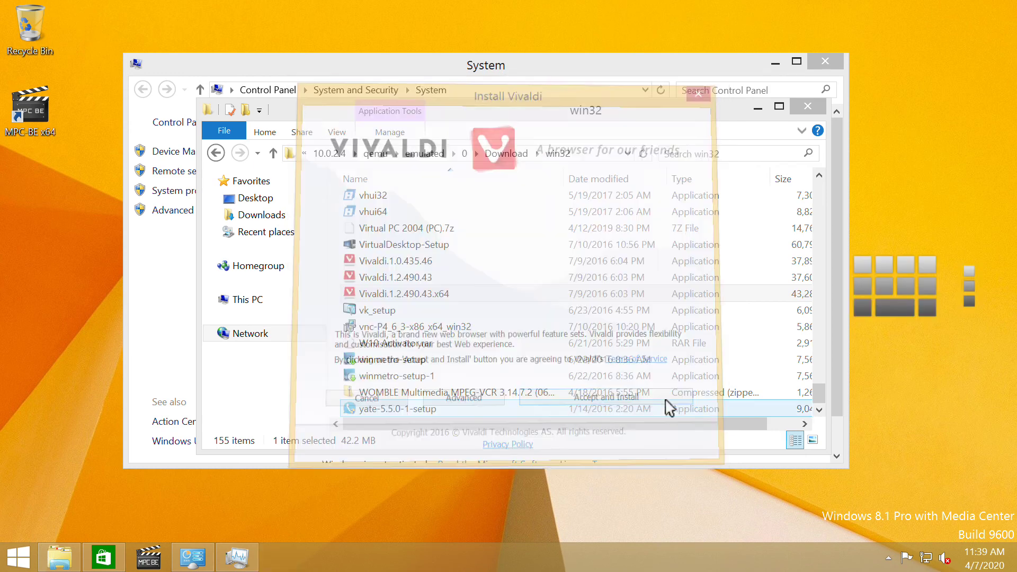
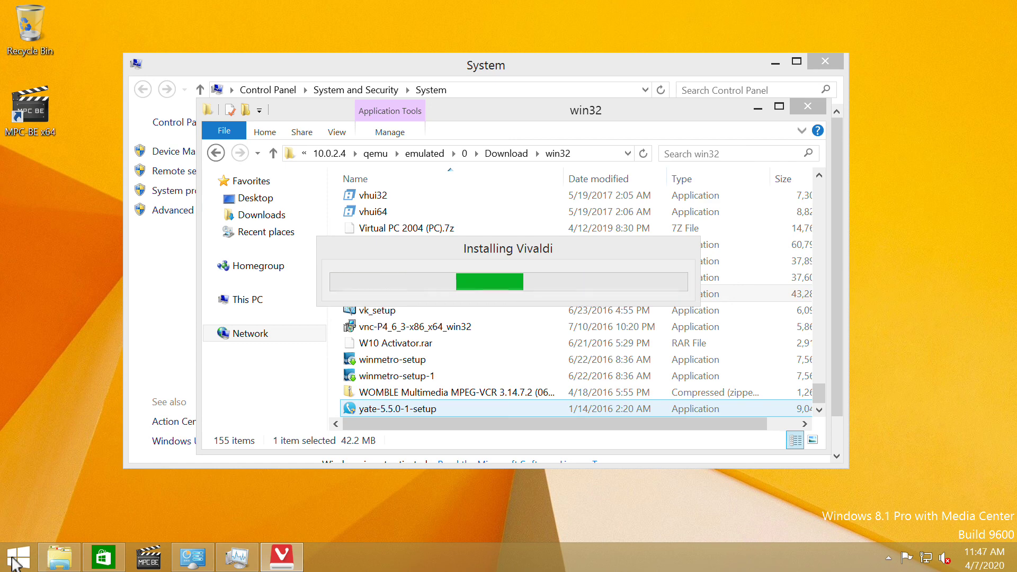
key(alt+F4)
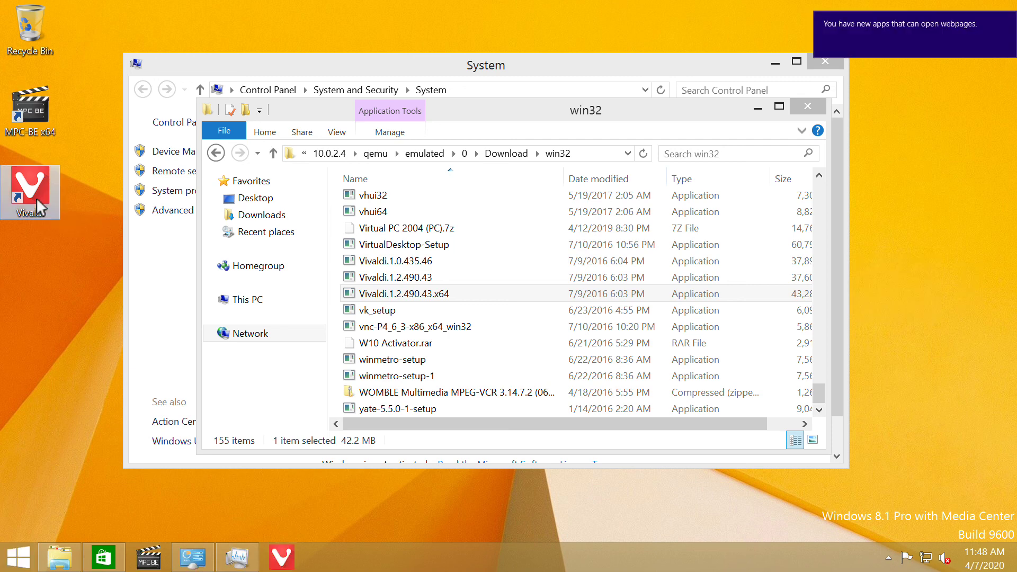
Open Vivaldi from its desktop shortcut and skip the offered version in the Software Update dialog
right_click(36, 198)
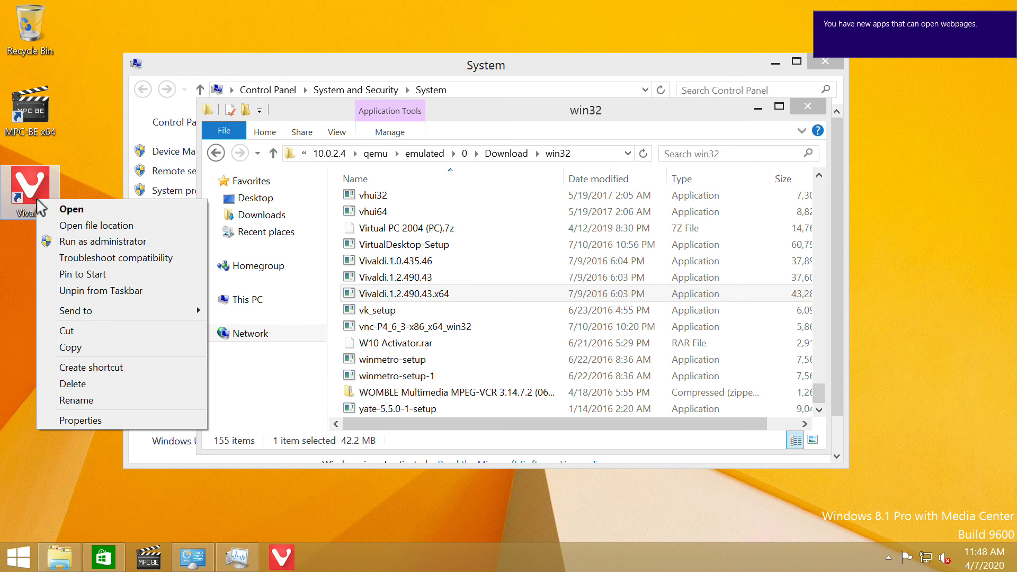
click(151, 214)
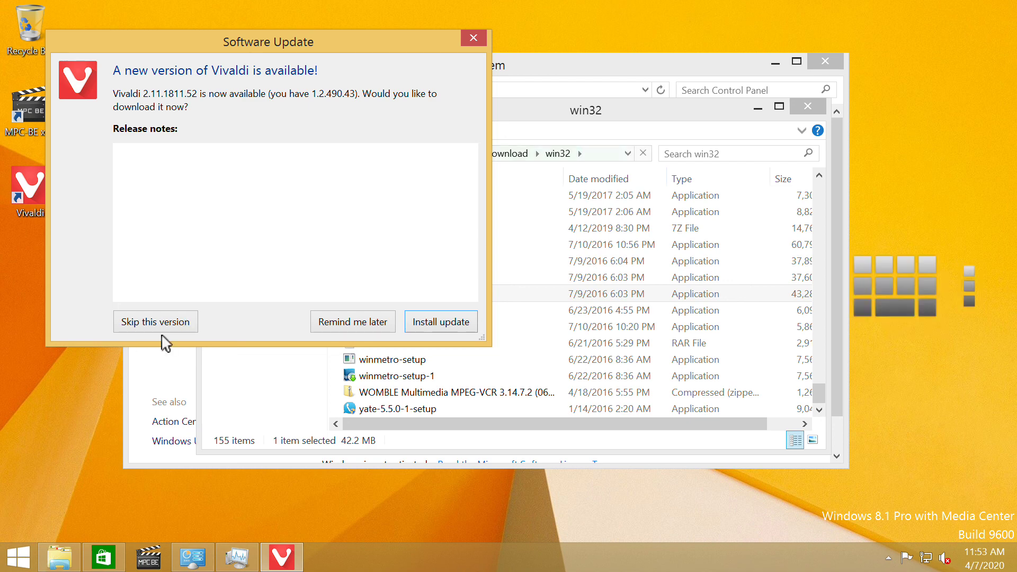
click(170, 328)
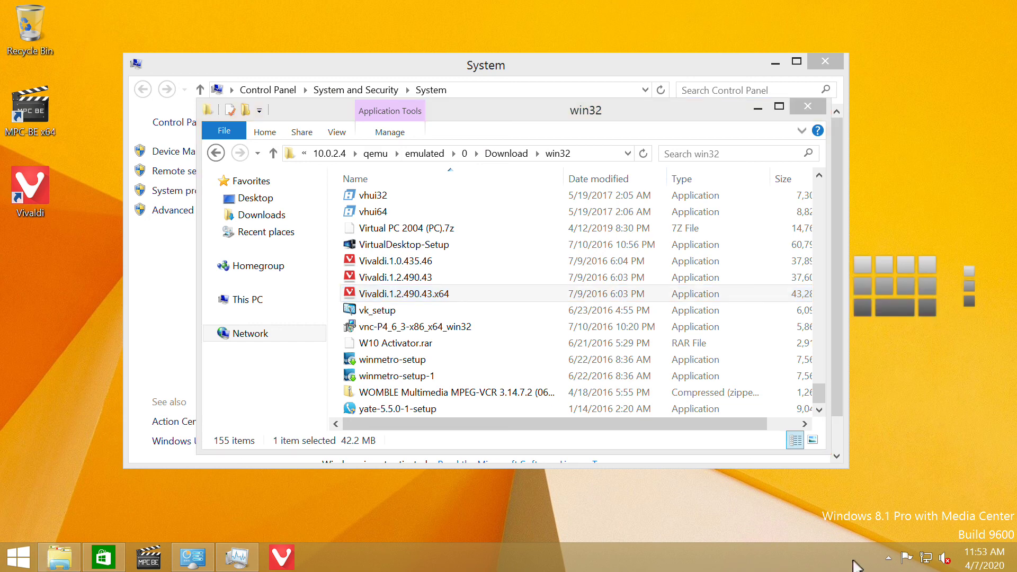
Add the Touch Keyboard toolbar to the Windows taskbar
right_click(853, 566)
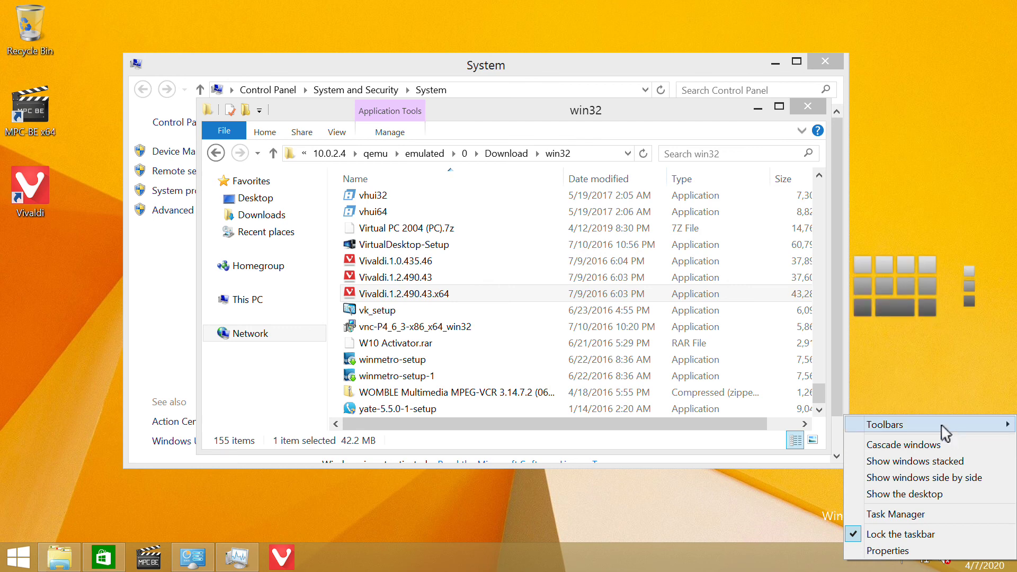
mouse_move(943, 427)
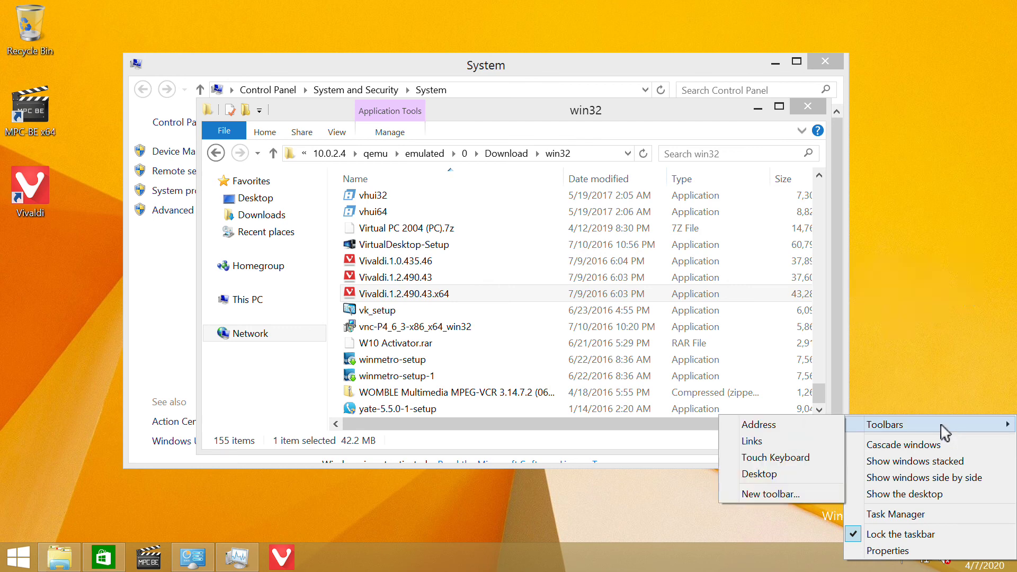
click(775, 457)
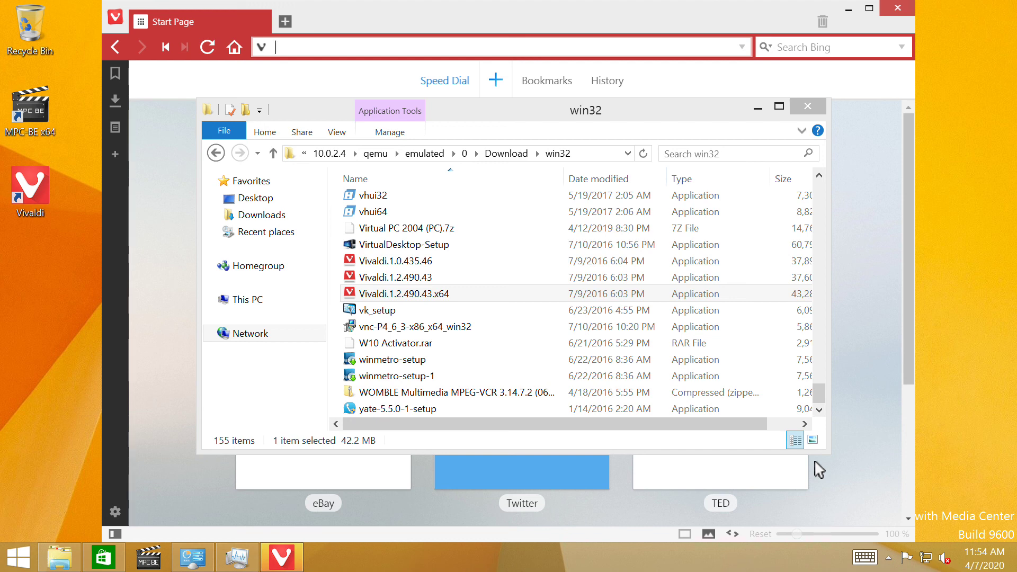
Bring the Vivaldi window in front of the win32 folder, and open and close the touch keyboard
click(174, 226)
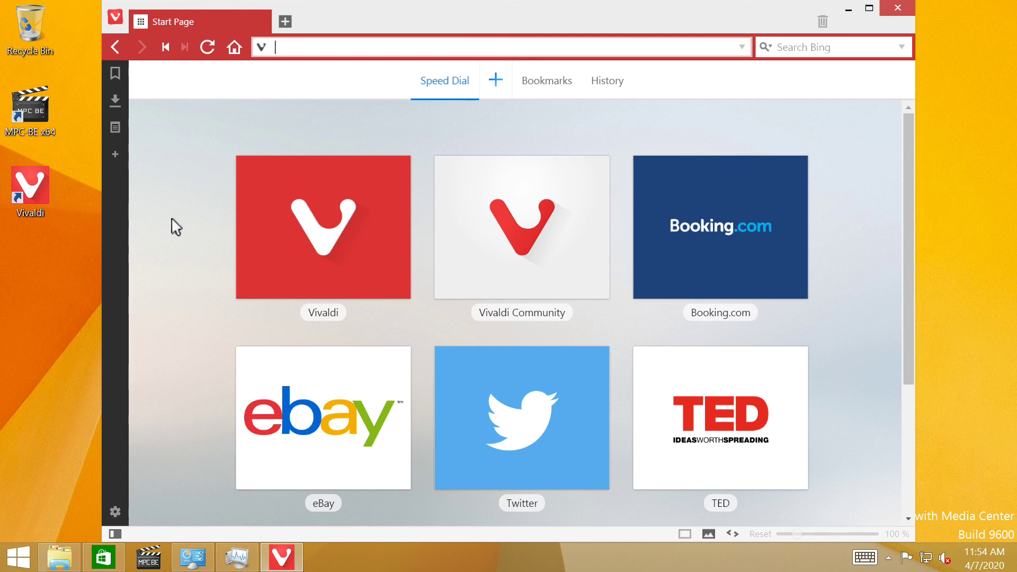
click(871, 560)
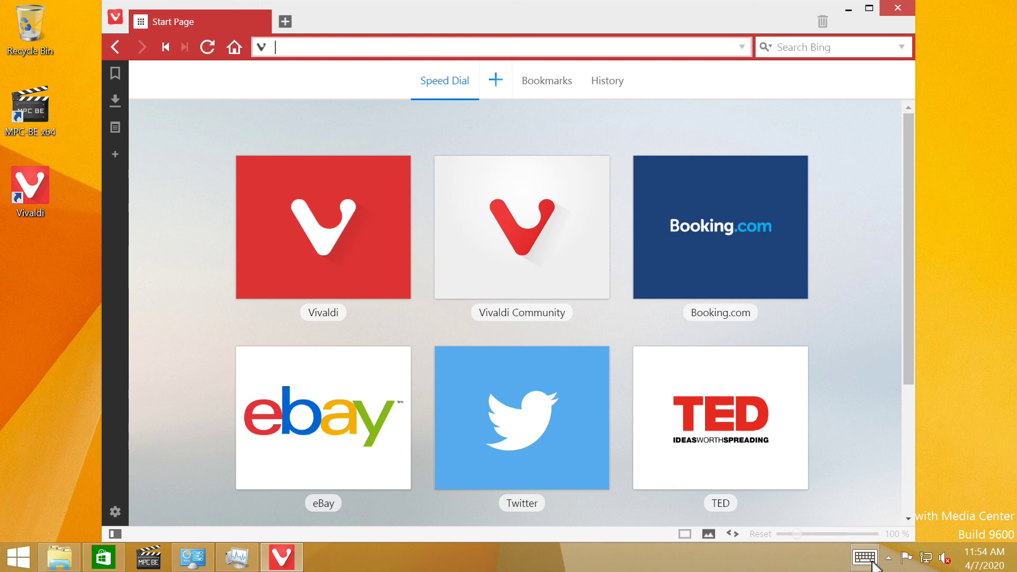
click(873, 566)
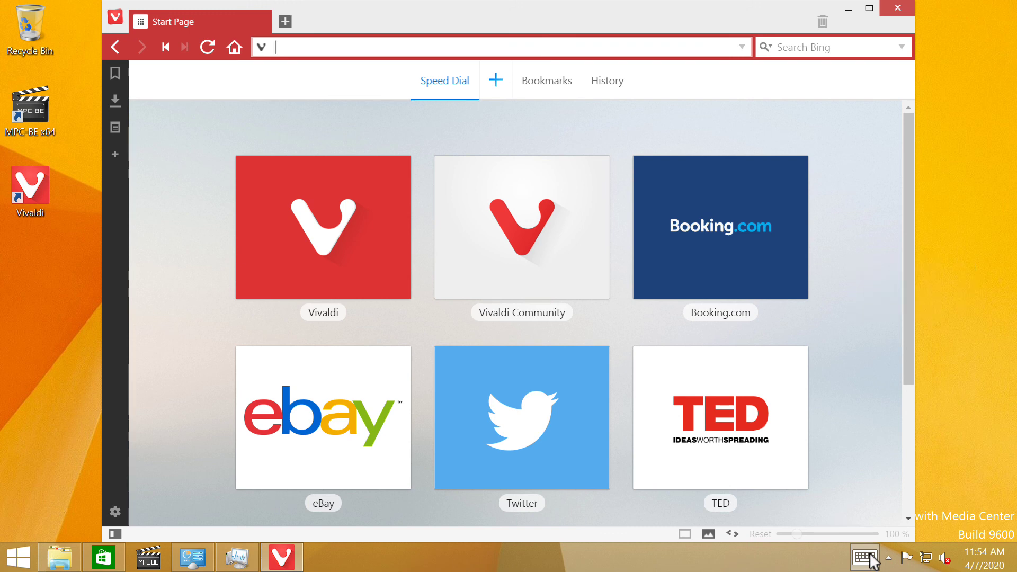
click(871, 565)
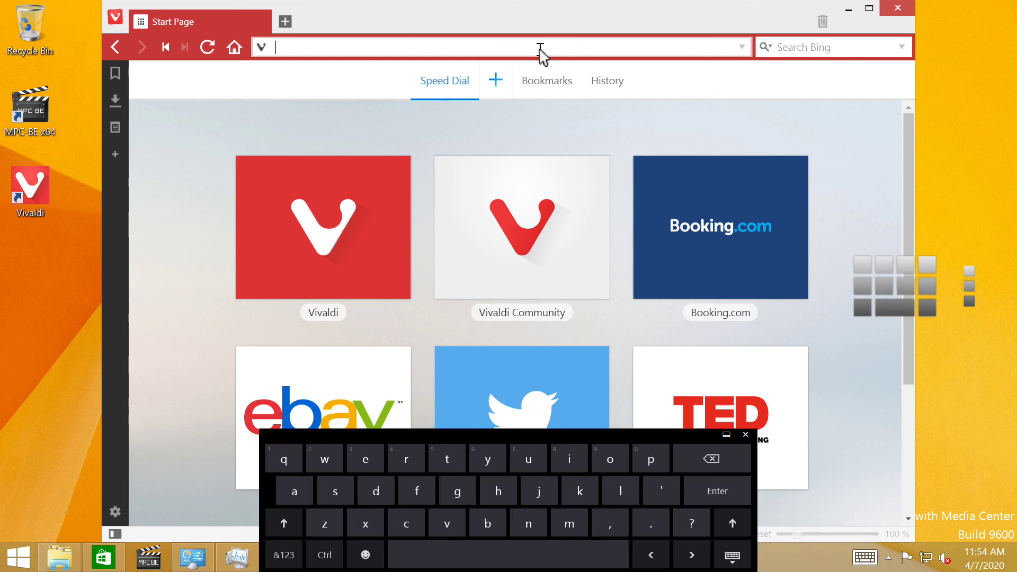
click(743, 436)
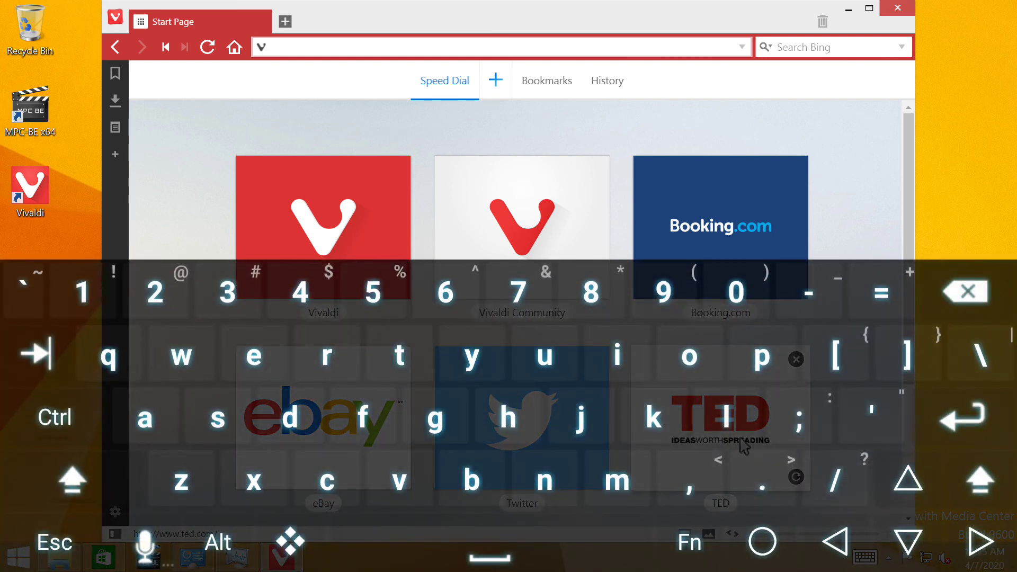
Go to google.com in Vivaldi and reload the page
text(go)
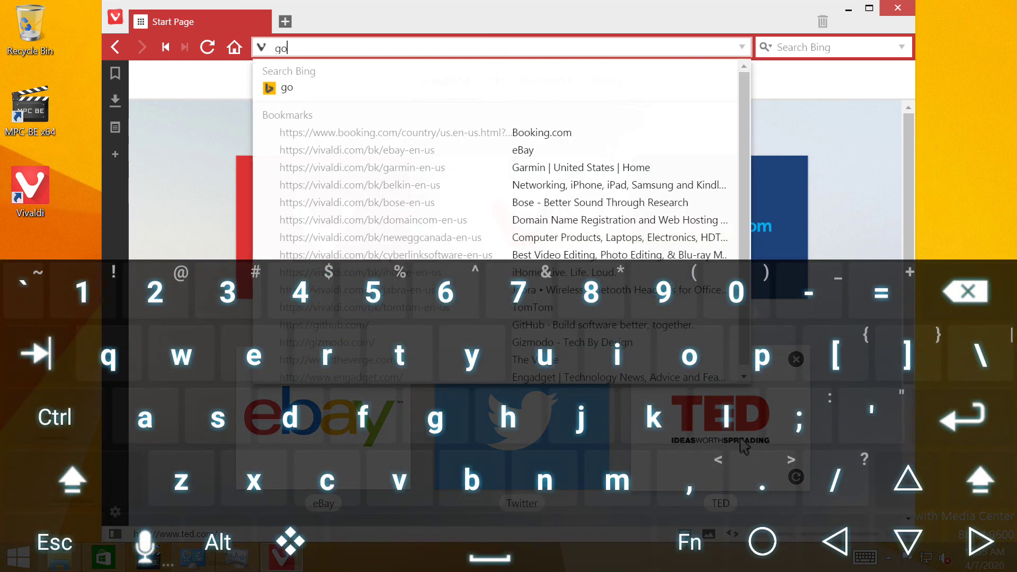
text(ogle)
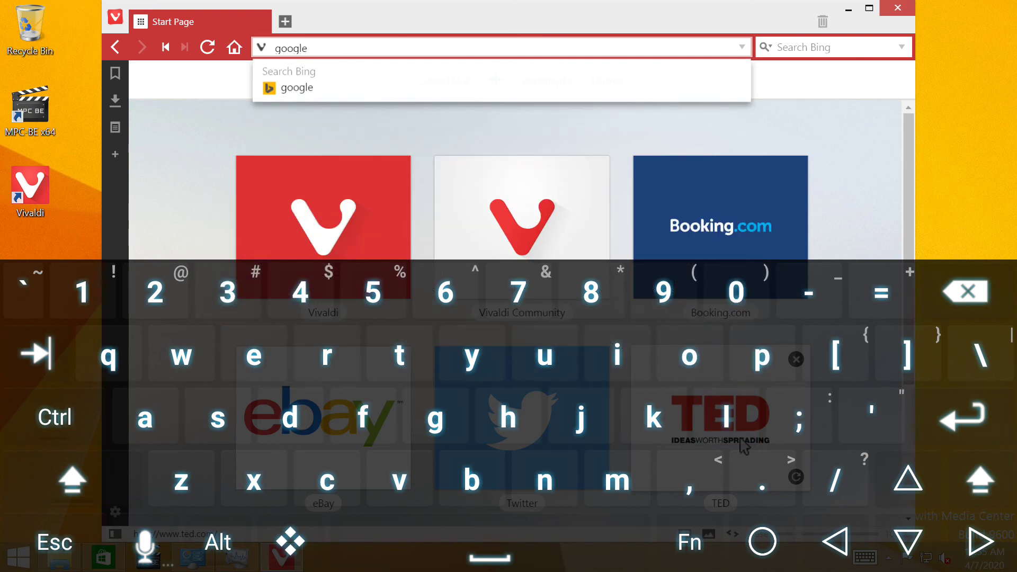
text(.com)
key(Return)
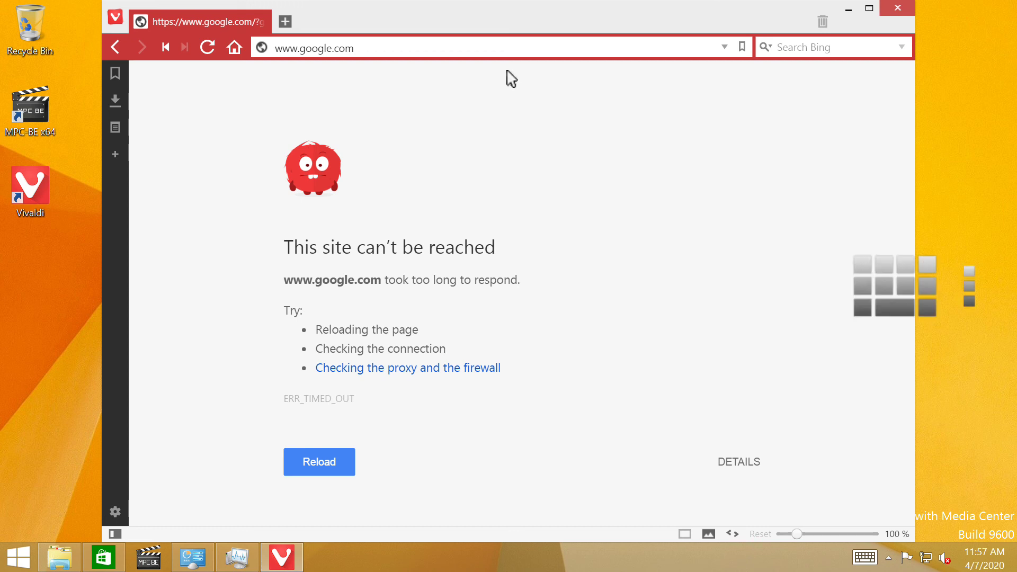
key(F5)
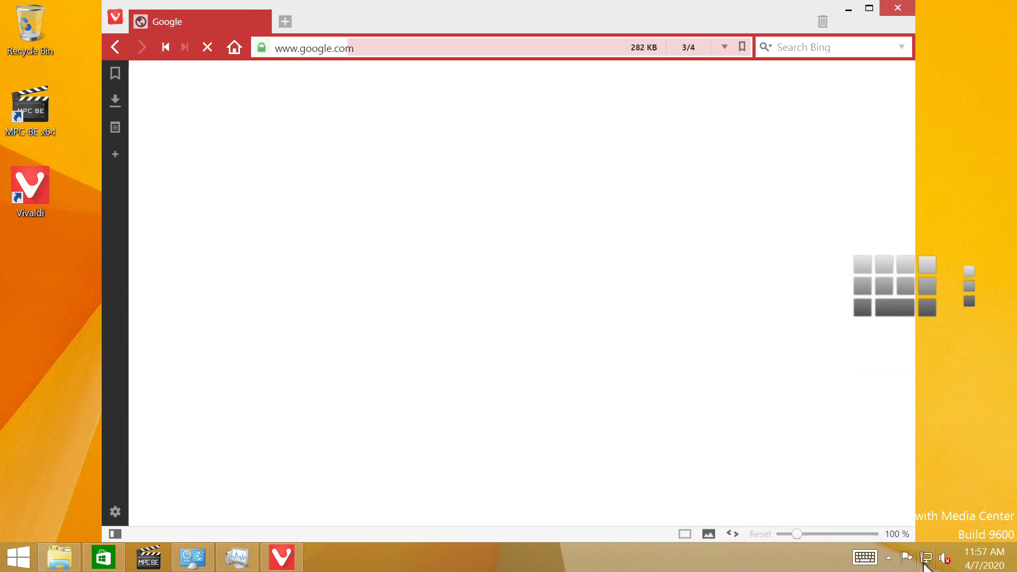
View the Windows network connections and try to enter "int" in the Google search box
click(925, 561)
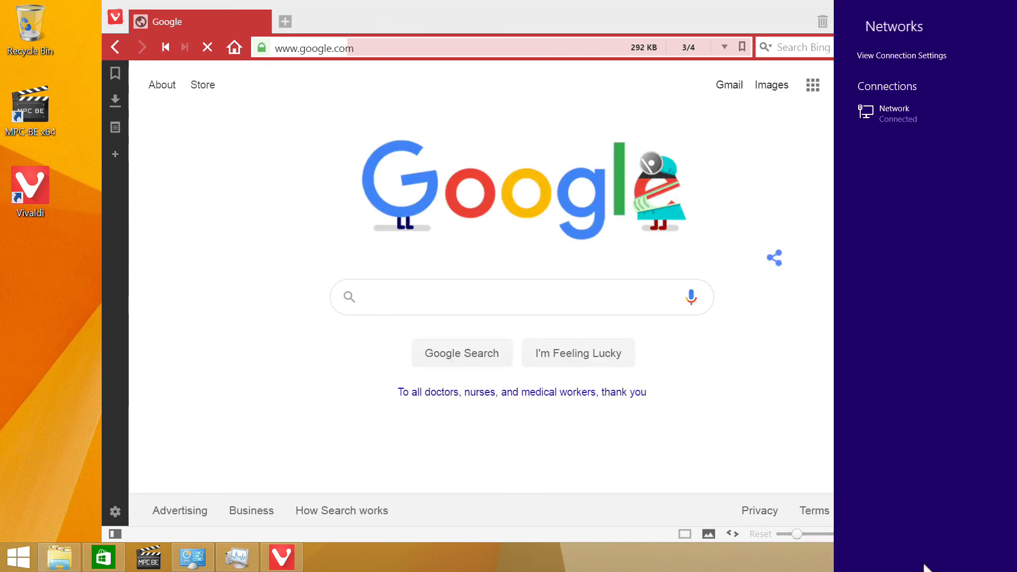
click(591, 304)
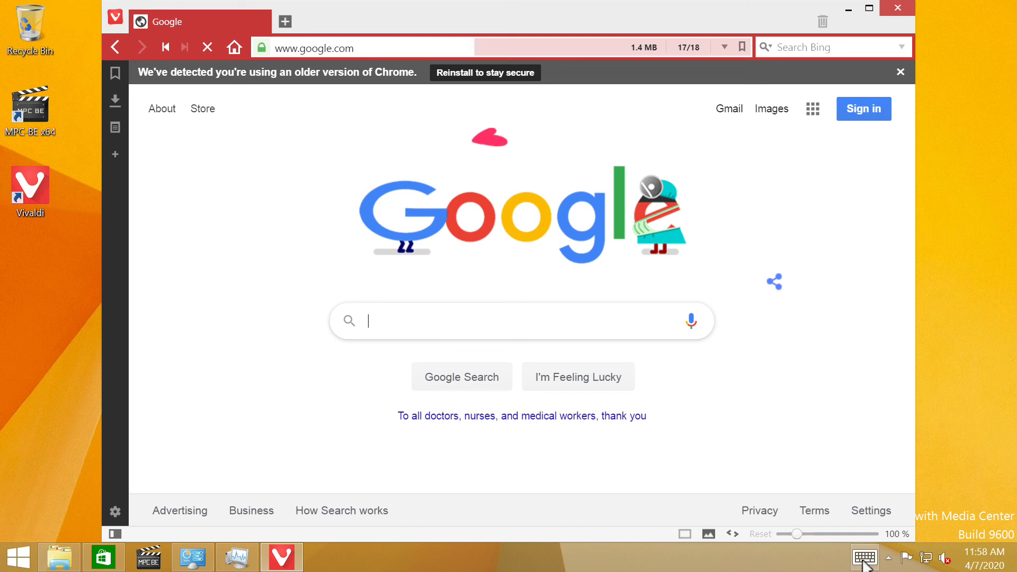
click(865, 559)
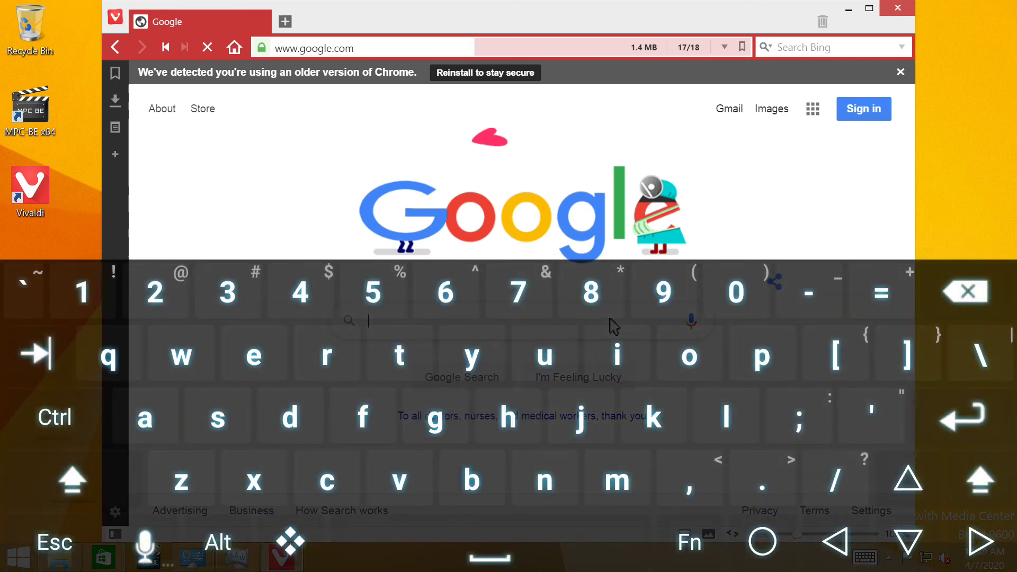
text(int)
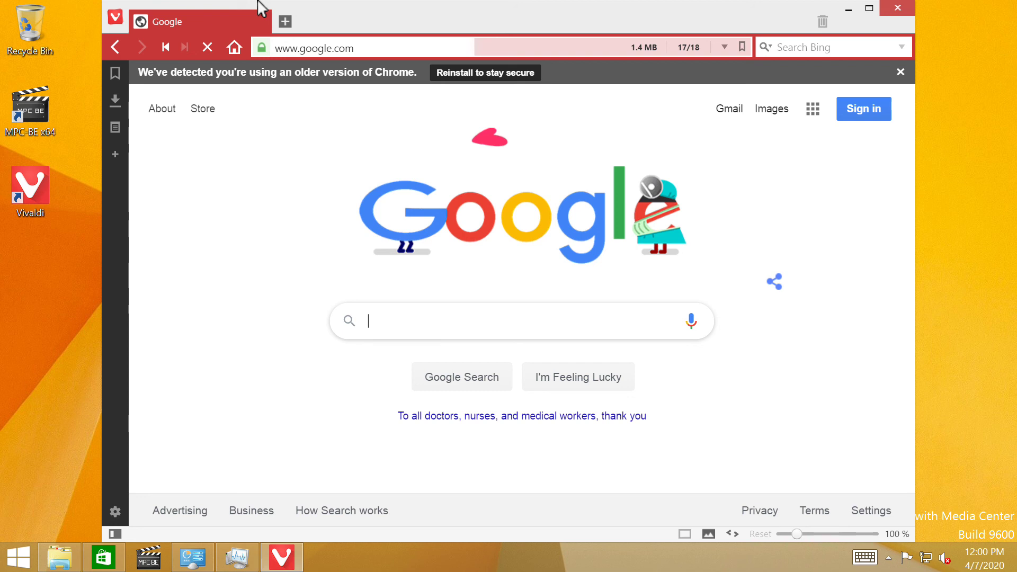
Rotate the display to portrait and back to landscape
key(ctrl+alt+Down)
key(ctrl+alt+Up)
key(ctrl+alt+Down)
key(ctrl+alt+Up)
key(ctrl+alt+Left)
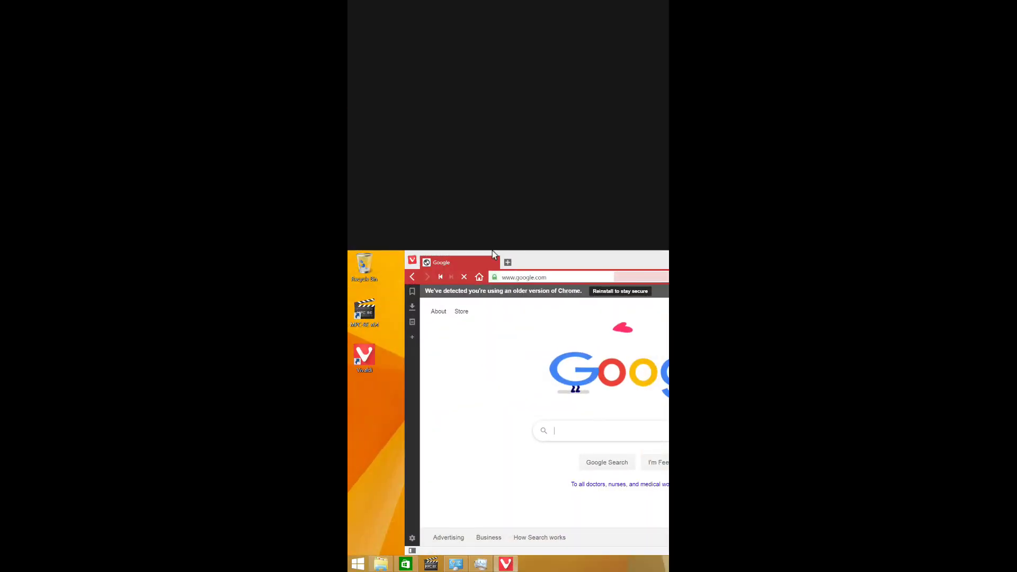
key(ctrl+alt+Up)
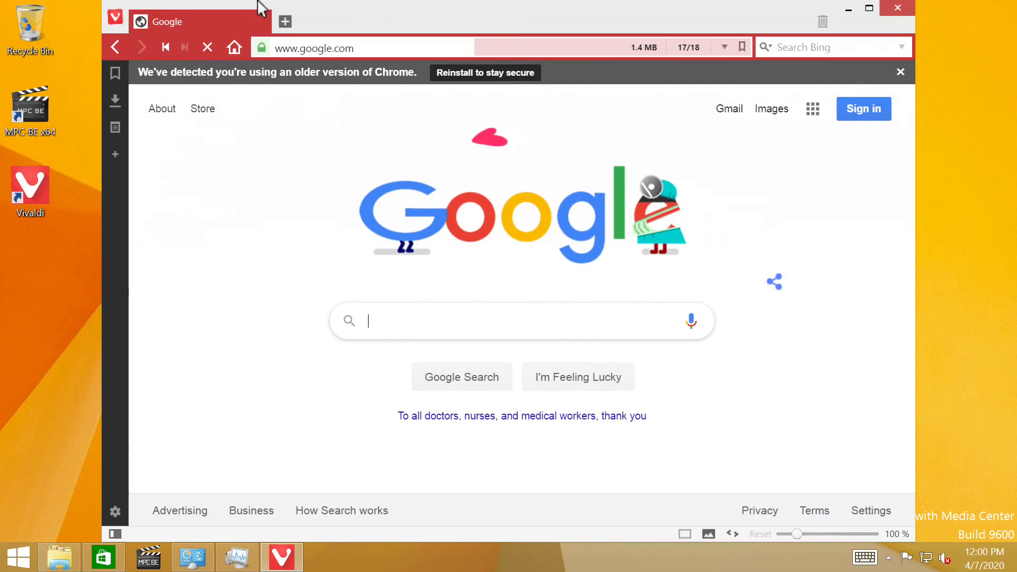
Disconnect the virtual machine session and reconnect to the qemu SPICE connection at 127.0.0.1:5930 in aSPICE Free
click(968, 249)
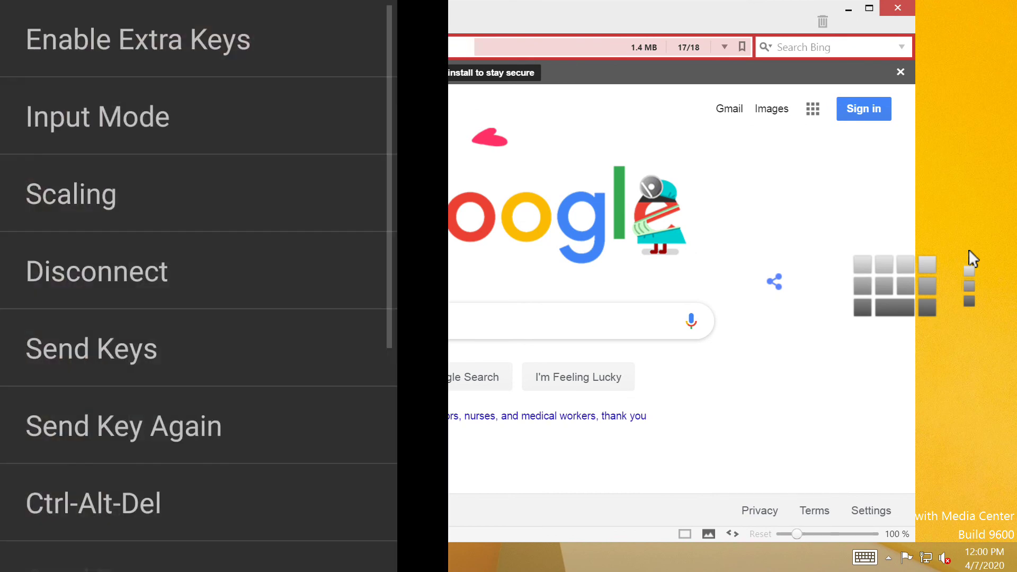
click(96, 271)
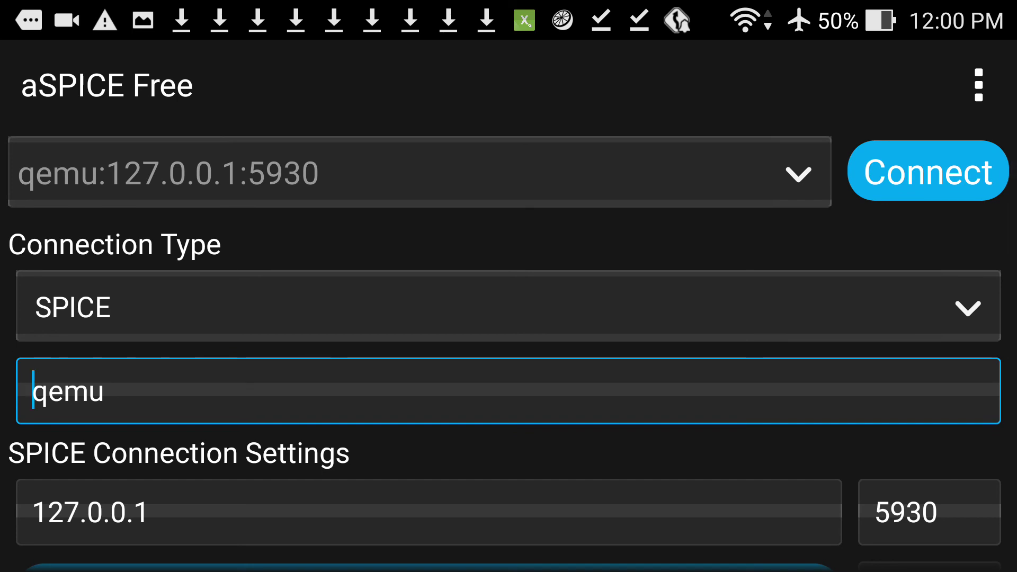
click(927, 170)
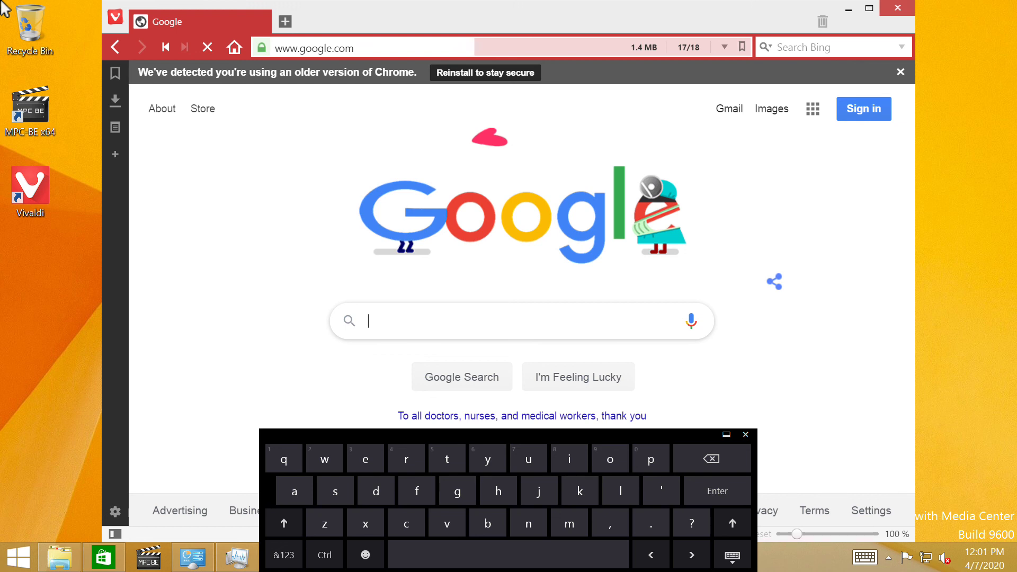
text(bing)
key(Return)
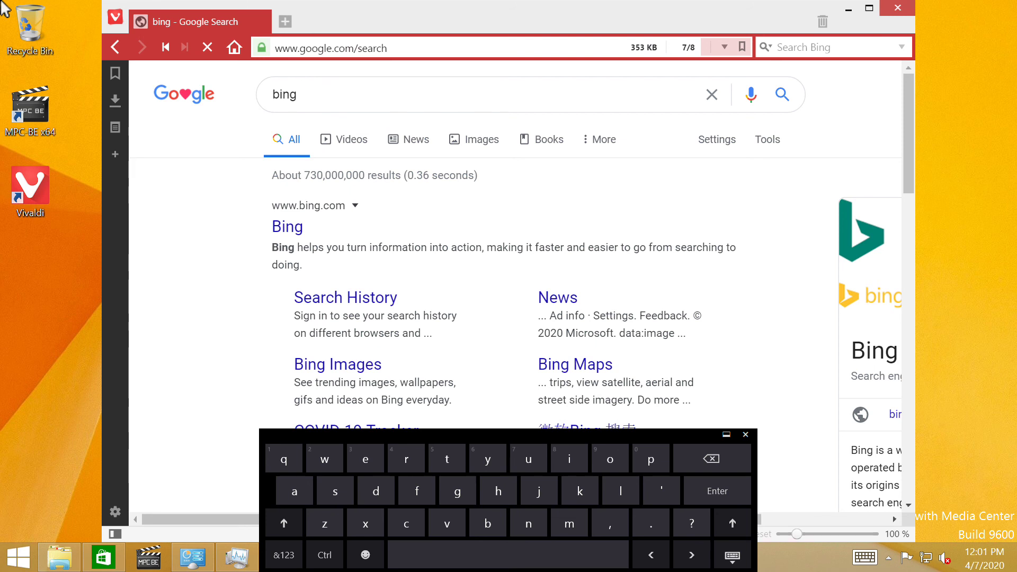
click(301, 233)
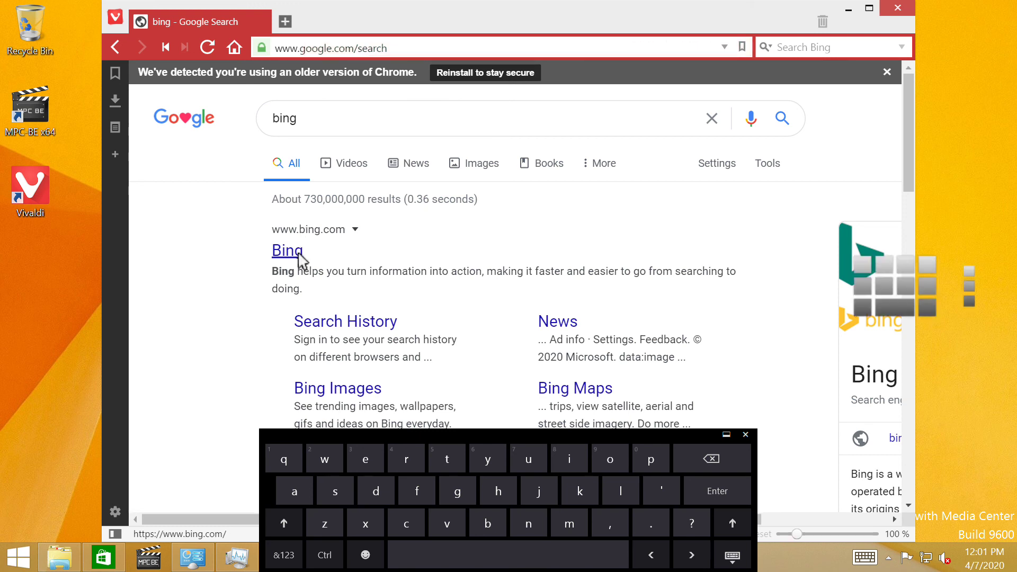
click(288, 251)
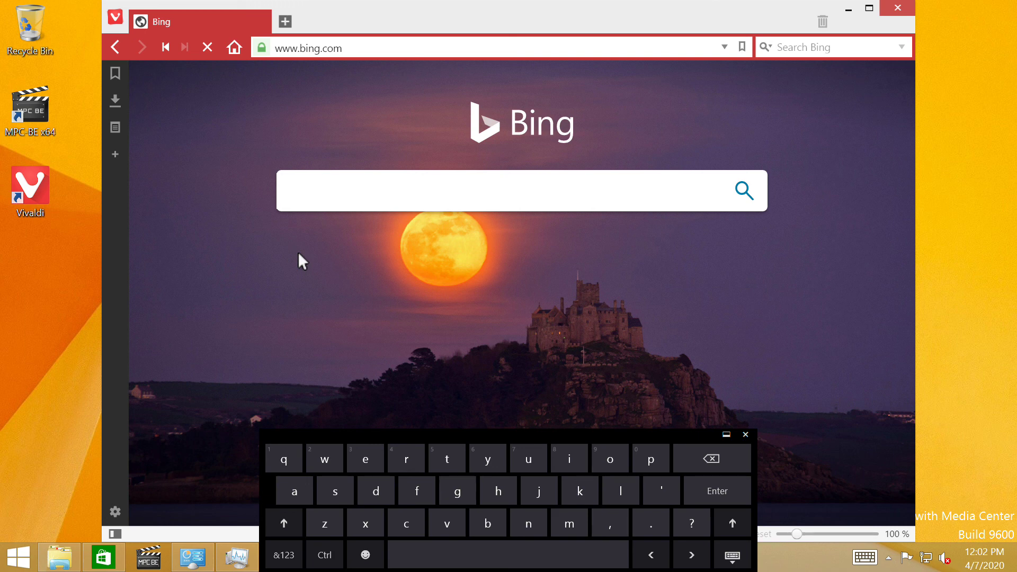
click(744, 434)
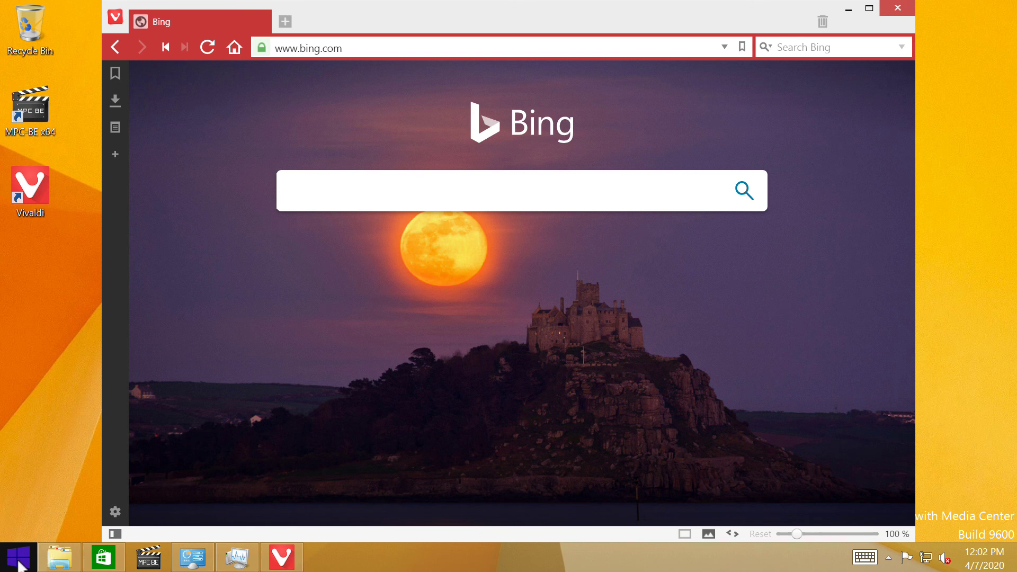
Try to shut down Windows with the Shut down option
right_click(22, 566)
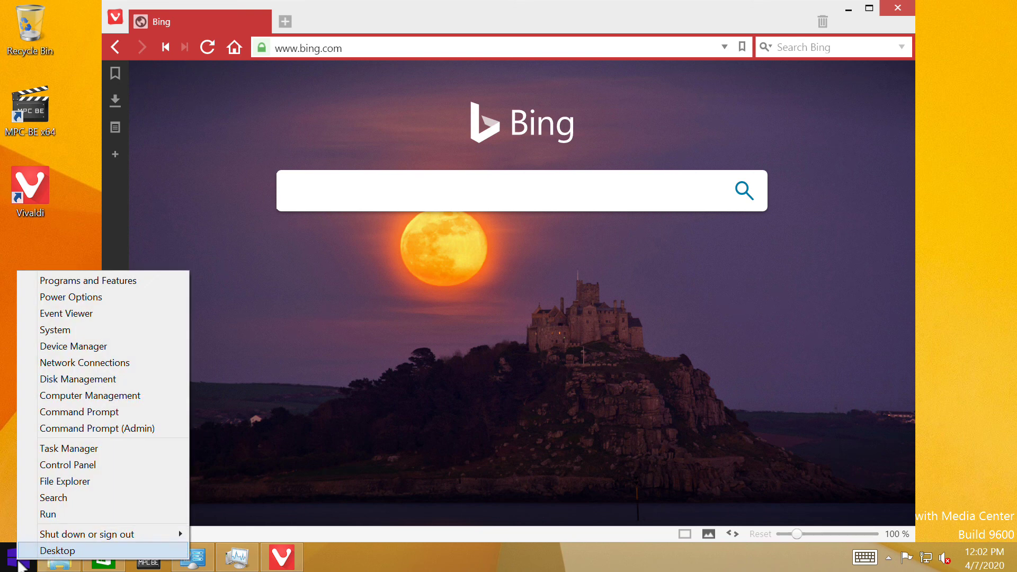
mouse_move(145, 536)
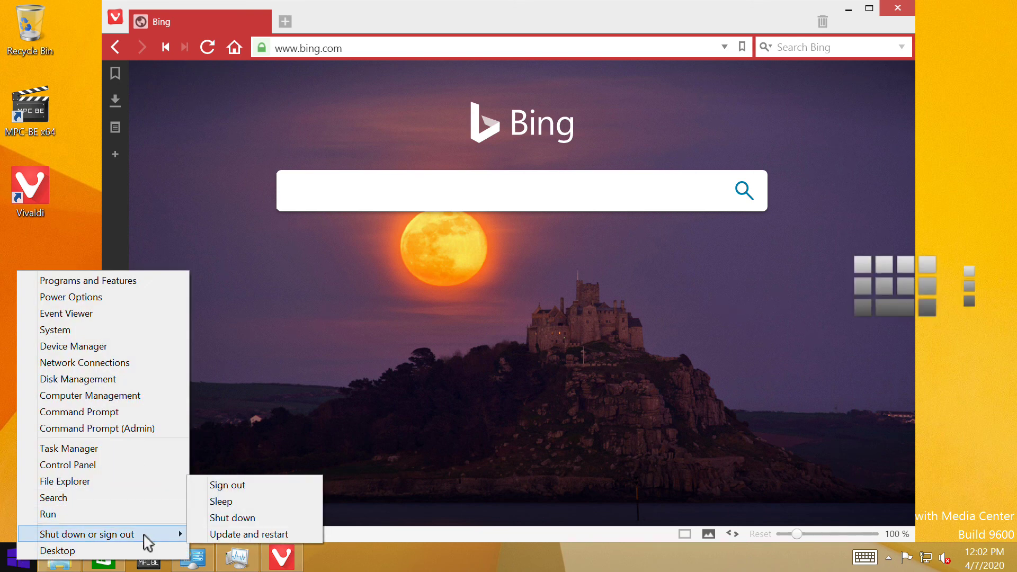
click(306, 518)
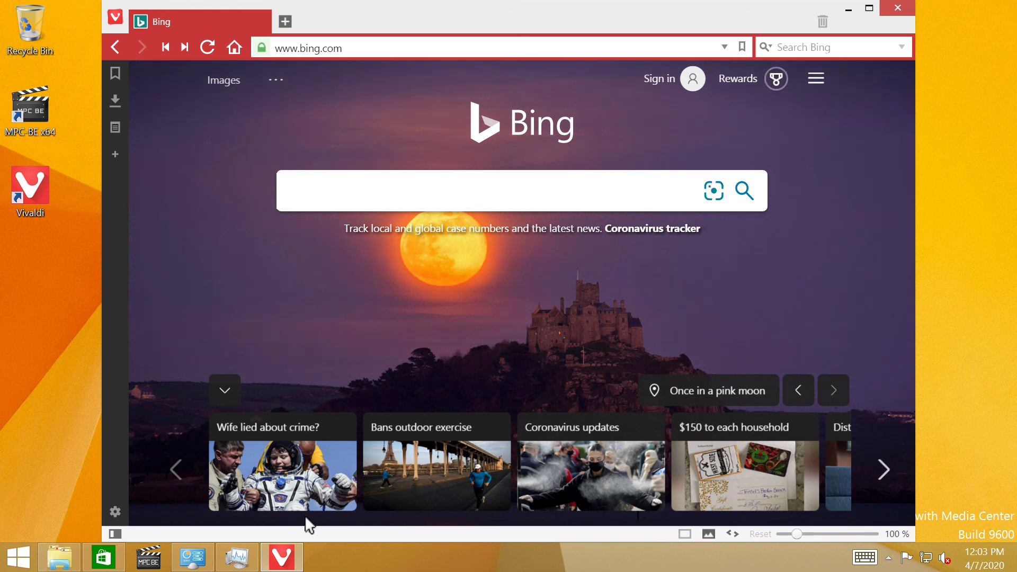
Try to open the Windows Store app
click(104, 557)
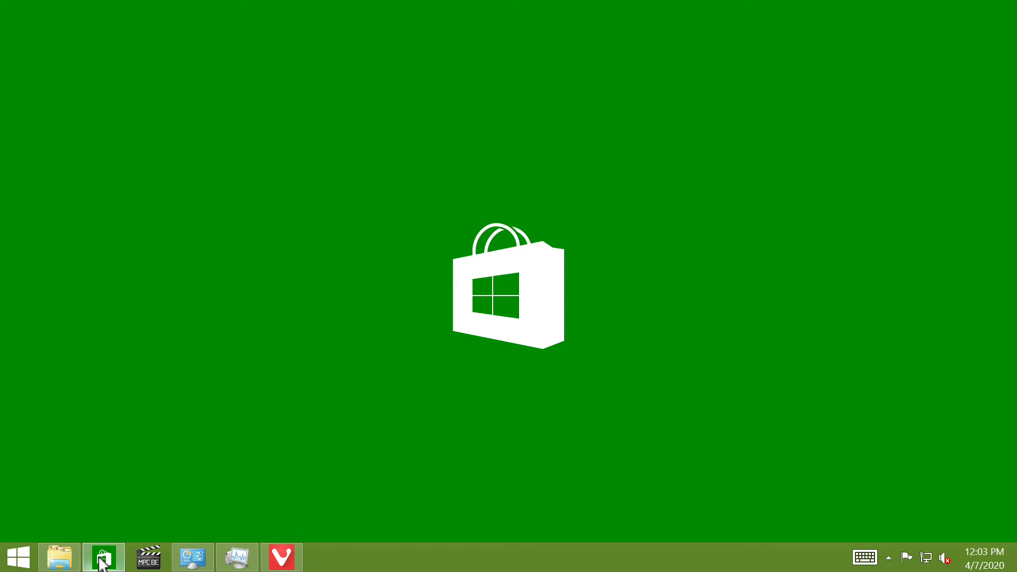
click(103, 561)
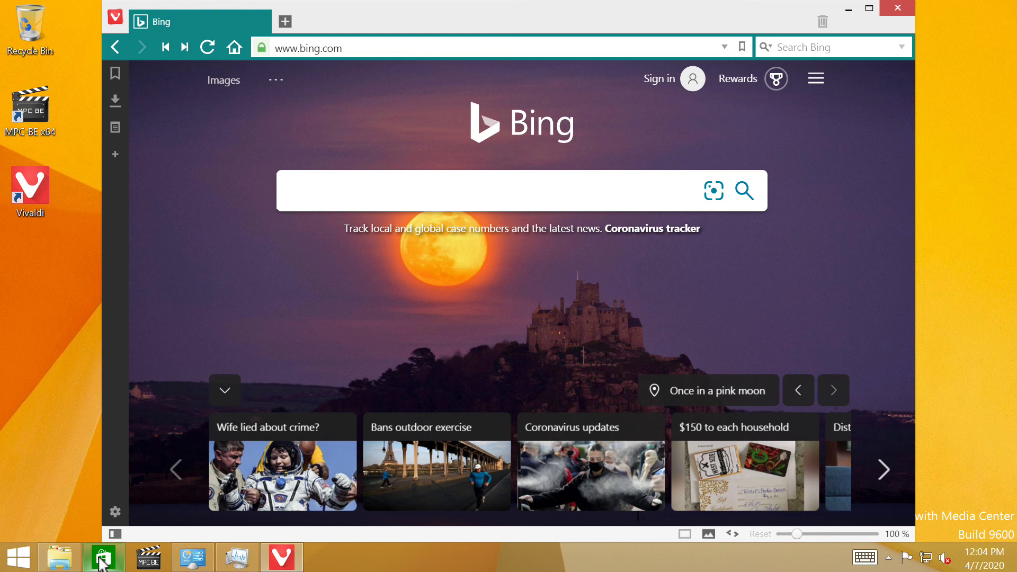
Open the Android notifications and stop the AZ Screen Recorder recording
drag(508, 3, 508, 371)
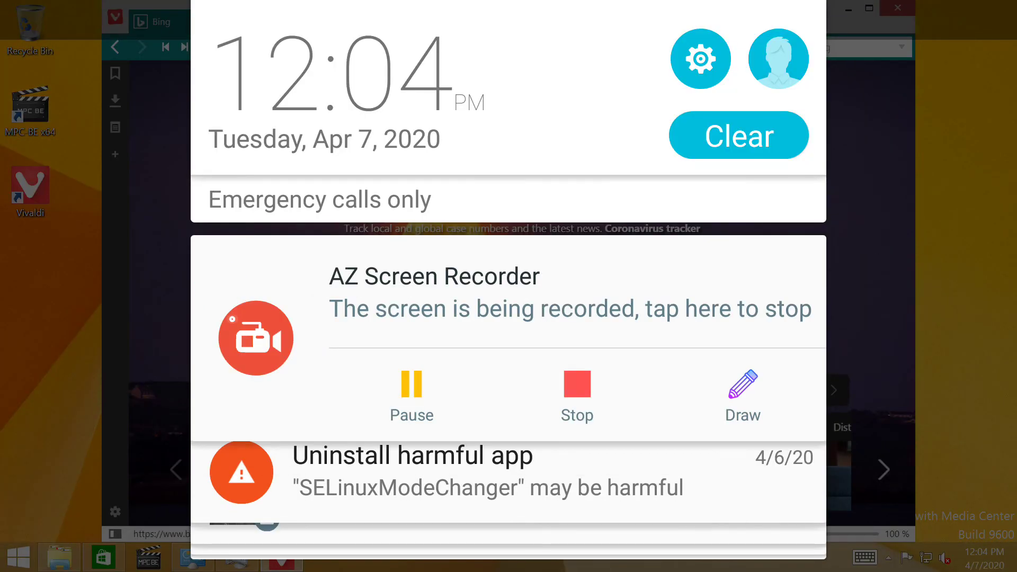
scroll(508, 381, down, 5)
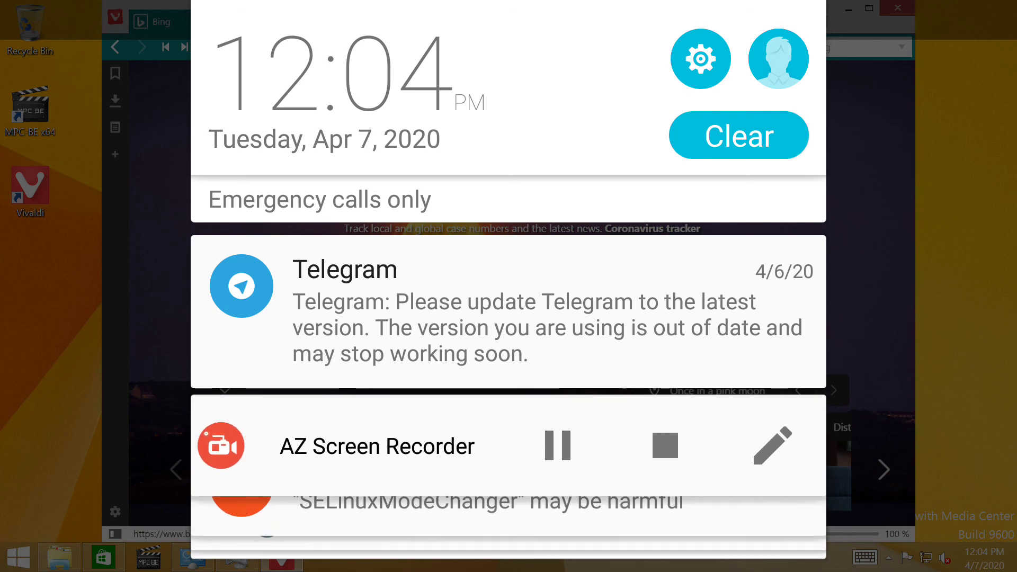
click(664, 445)
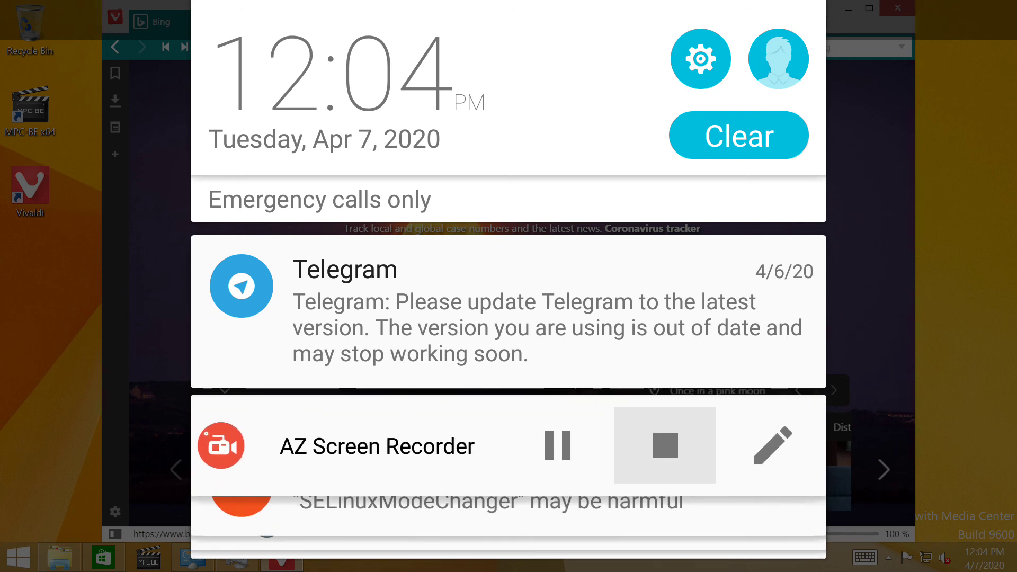